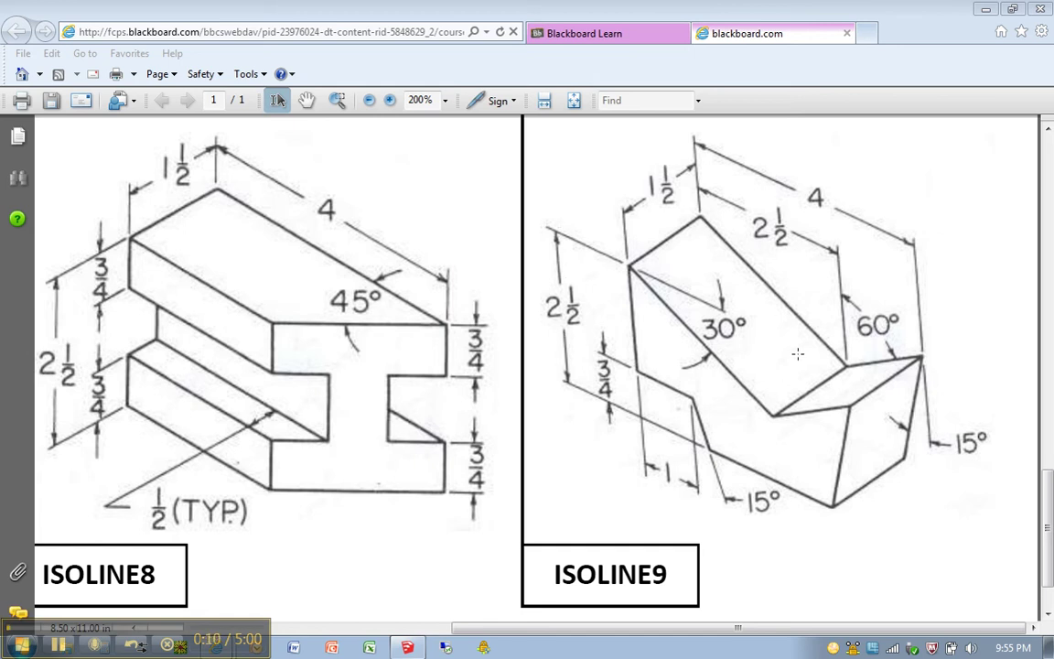
- Switch from the ISOLINE9 drawing in Blackboard Learn to the ISO TEMPLATE model in SketchUp
click(409, 648)
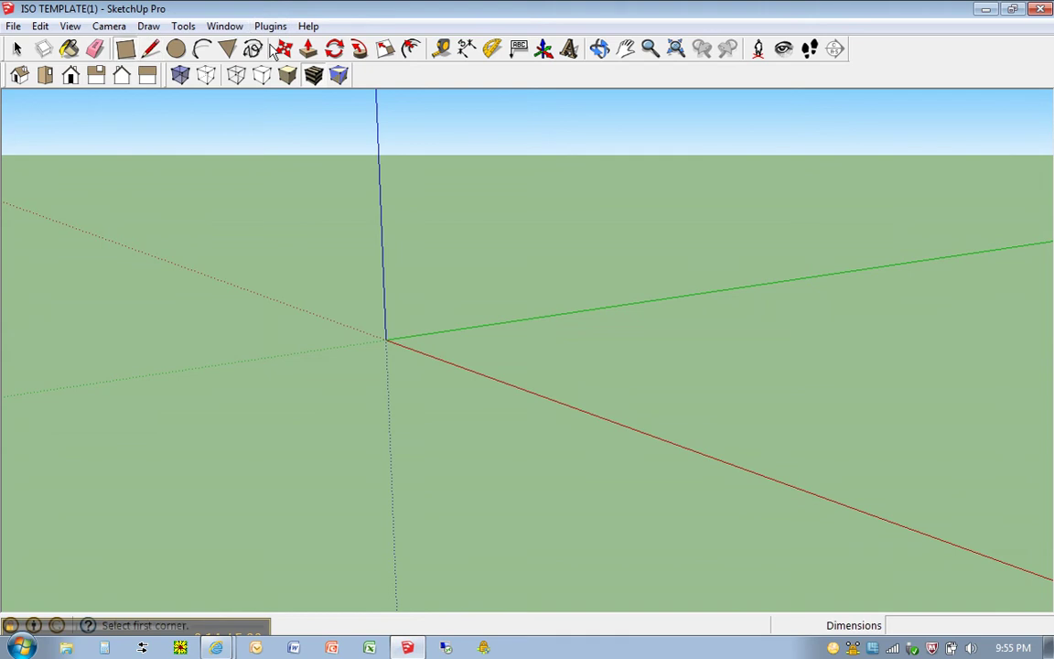
- Draw a 4 x 1.5 in rectangle at the origin and push-pull it up 2.5 in
click(386, 340)
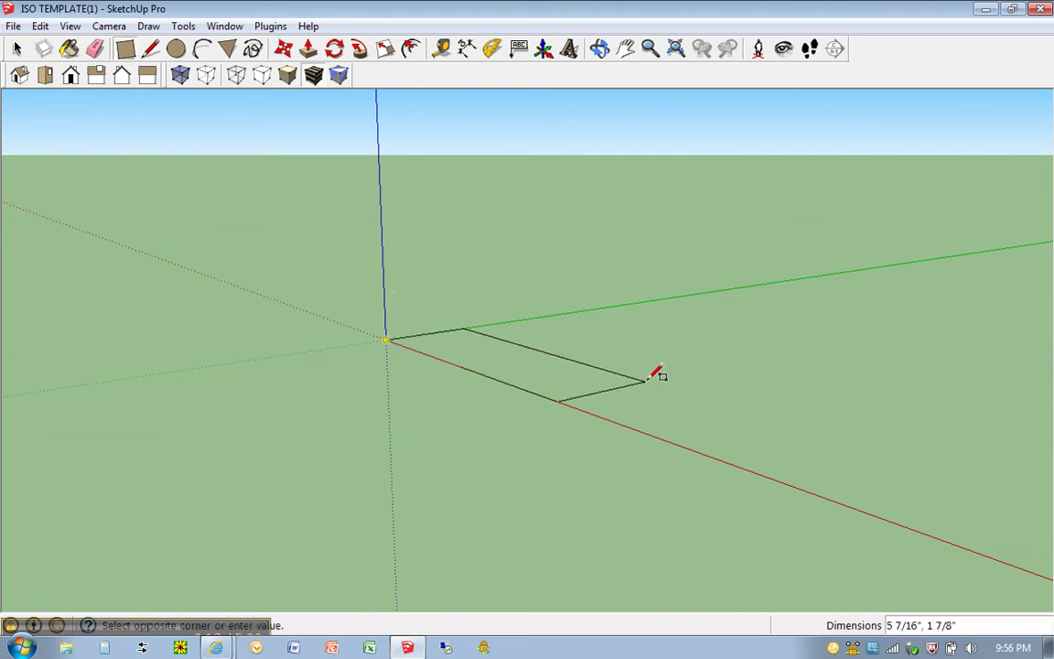
text(4,1.5)
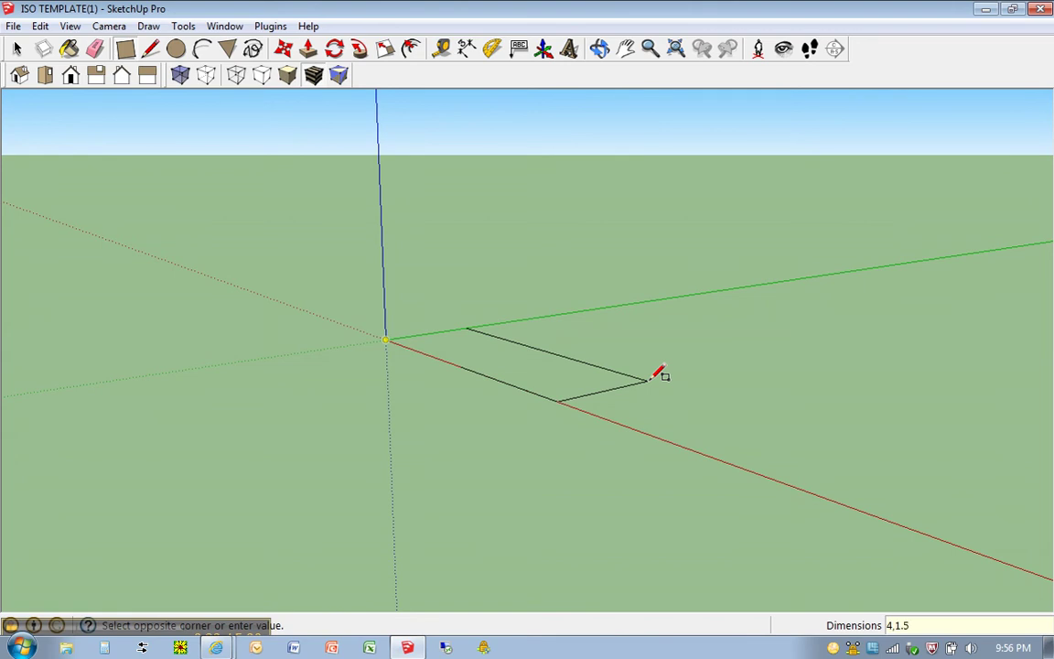
key(Return)
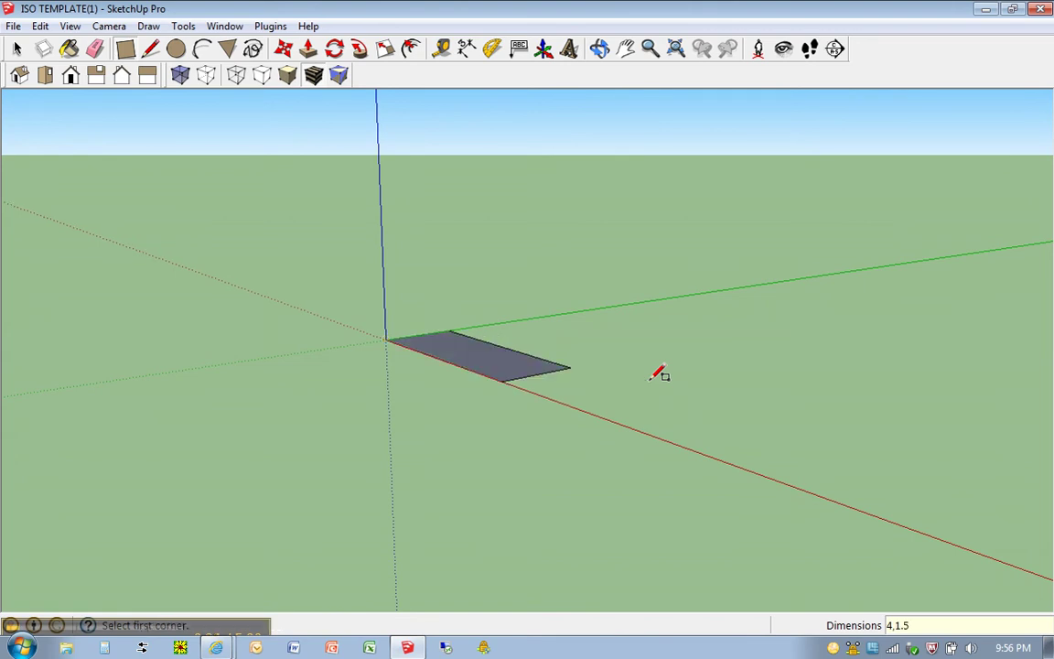
key(p)
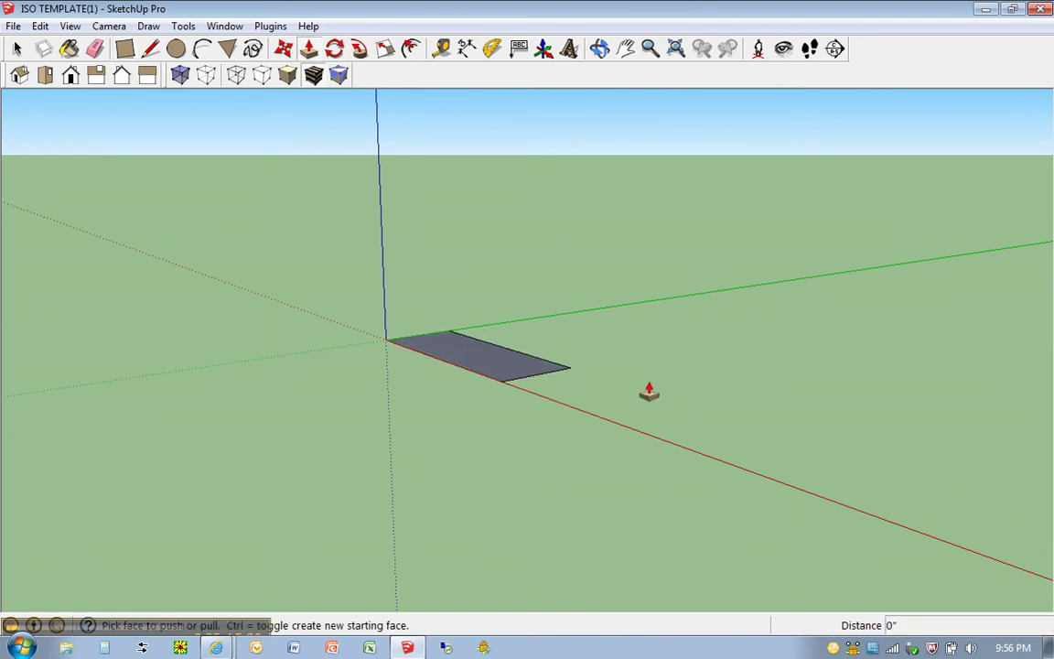
click(480, 359)
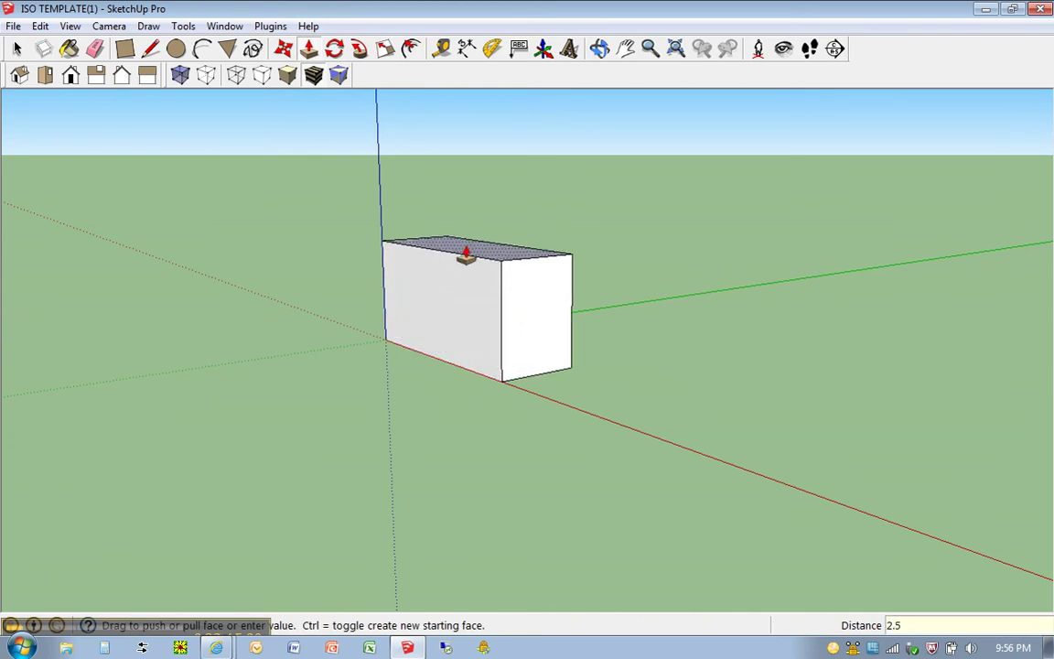
key(Return)
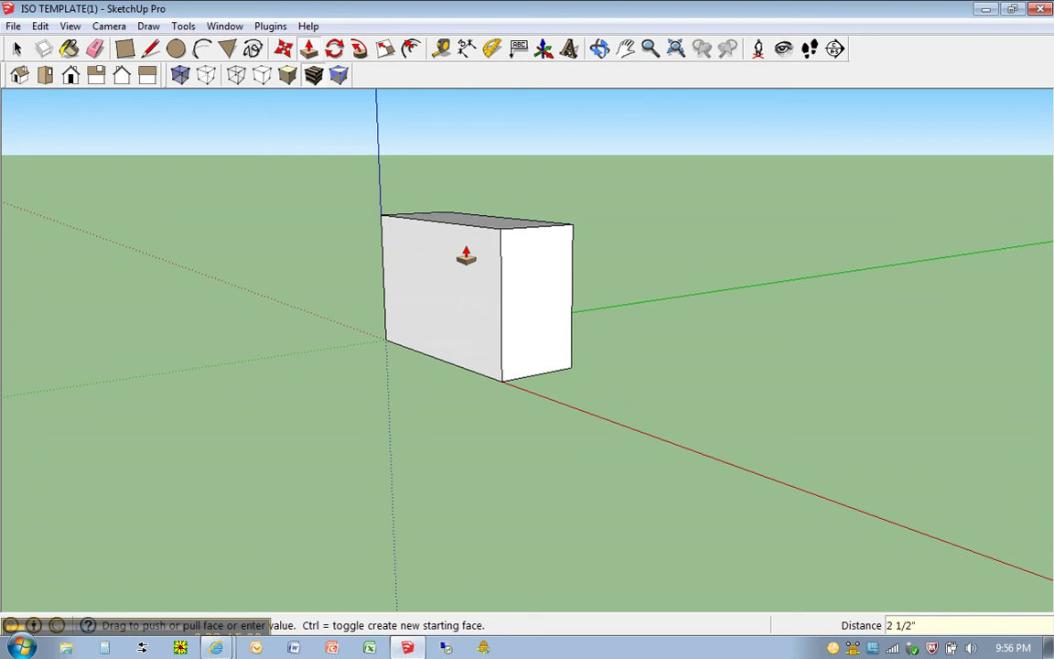
- Show the block in Front view and zoom in on its front face
click(72, 77)
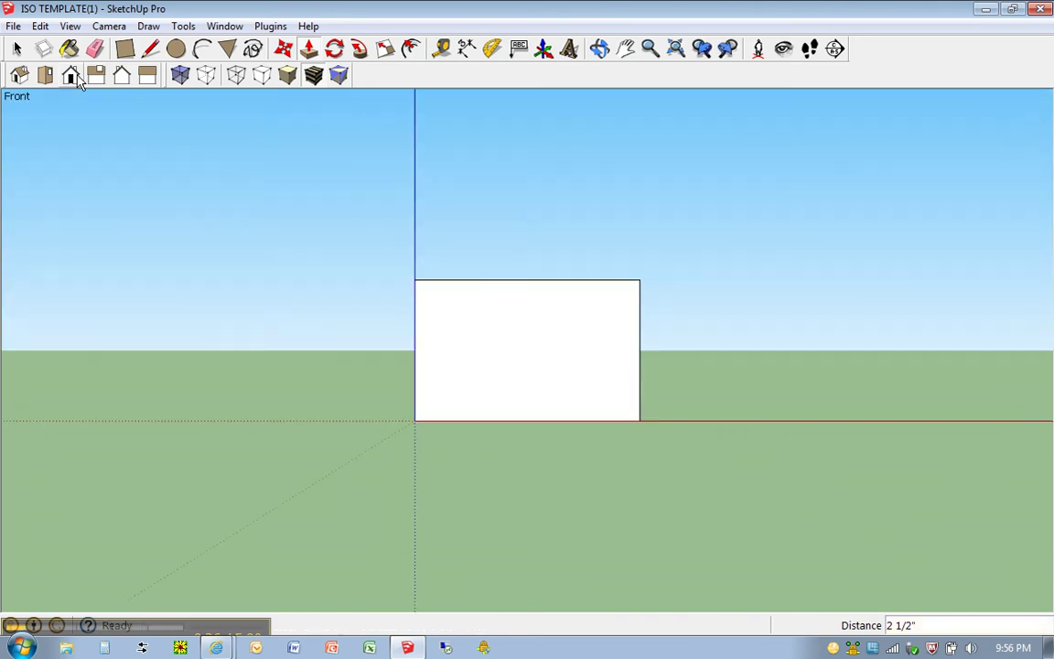
click(71, 27)
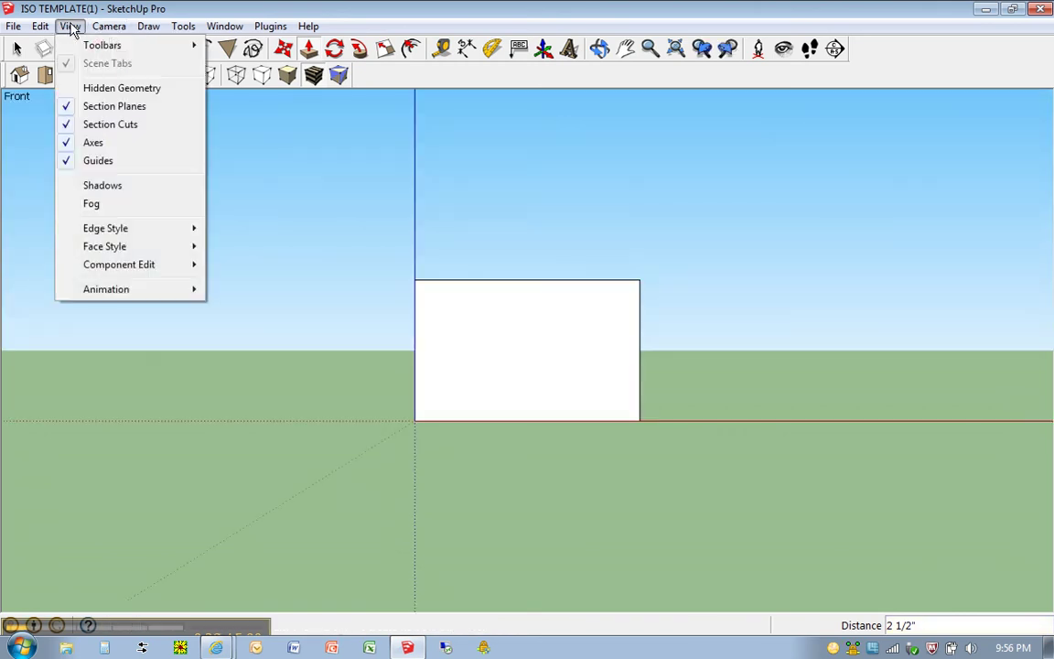
mouse_move(106, 45)
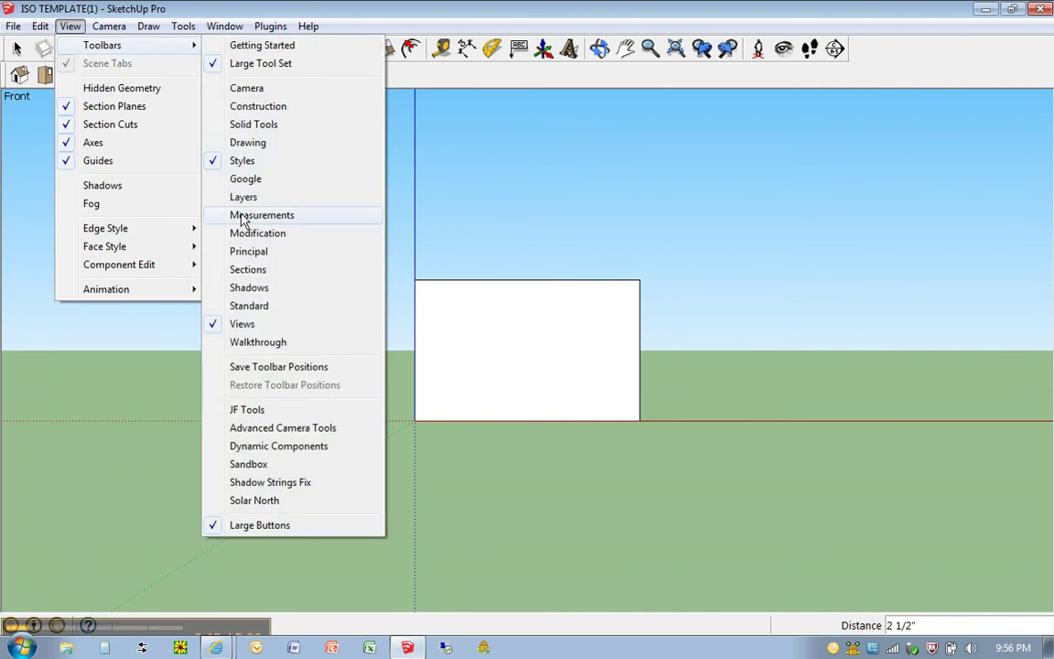
click(425, 11)
key(p)
scroll(745, 349, up, 2)
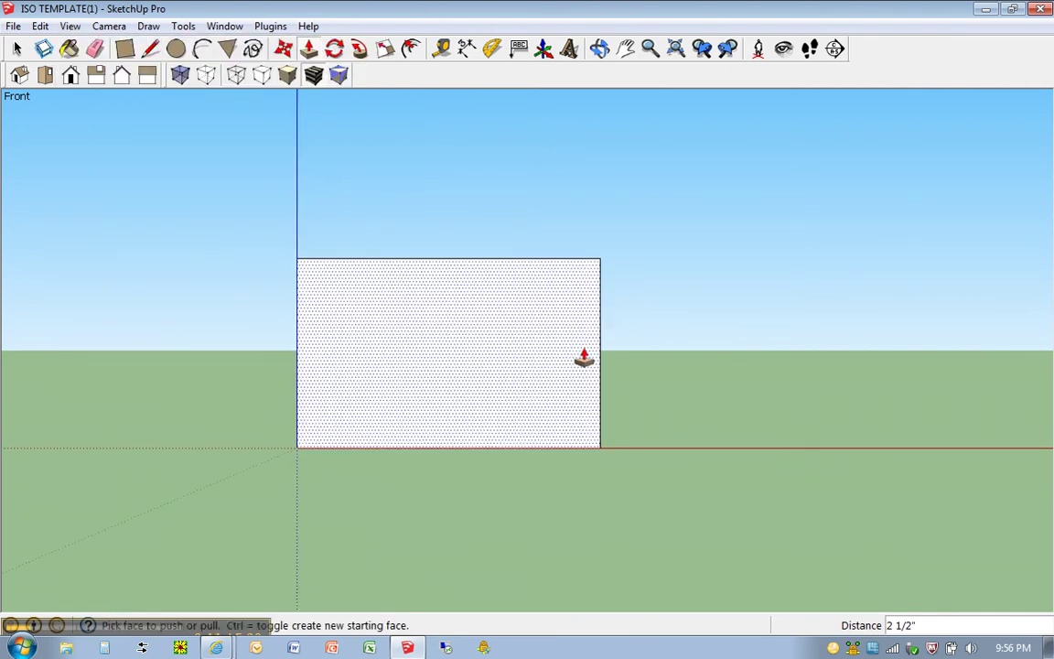
scroll(482, 334, up, 2)
scroll(432, 348, up, 1)
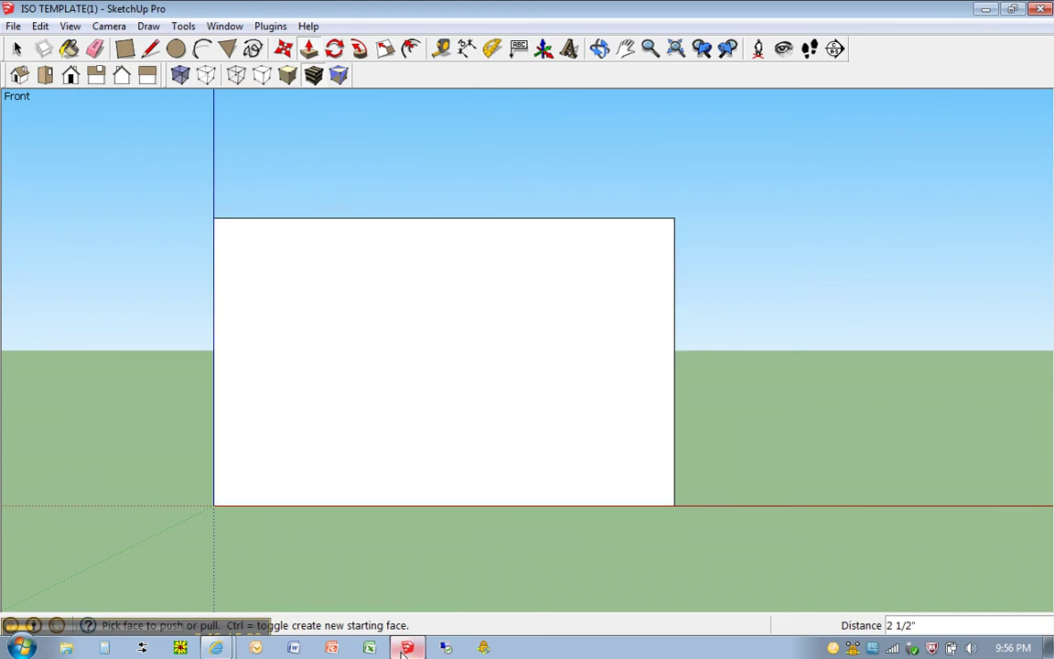
- Check the ISOLINE9 reference drawing, then return to the SketchUp model
click(405, 649)
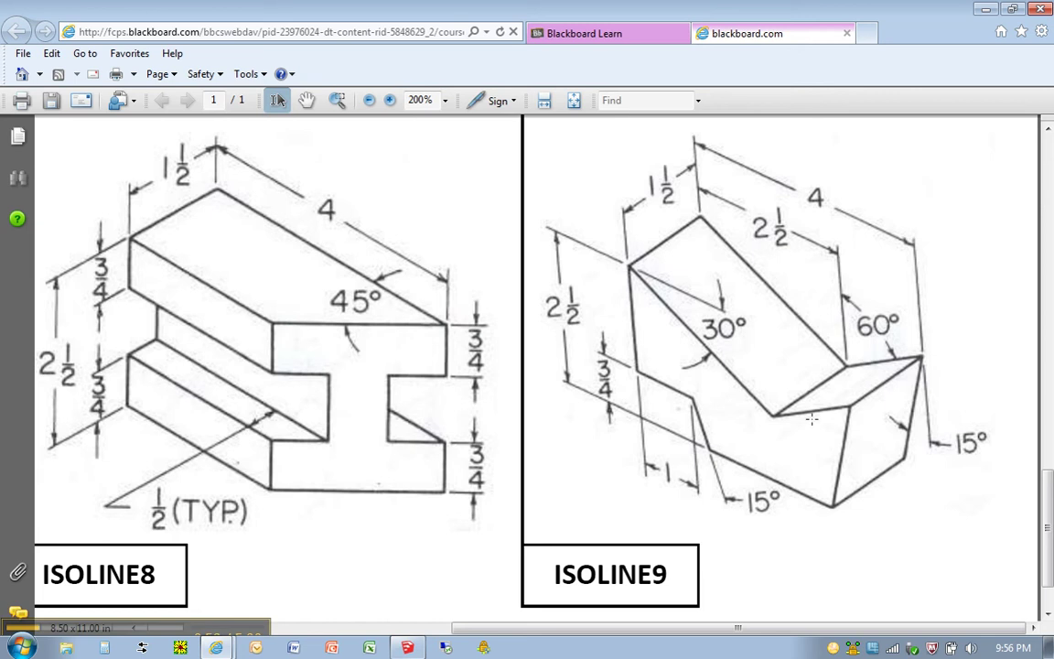
click(412, 648)
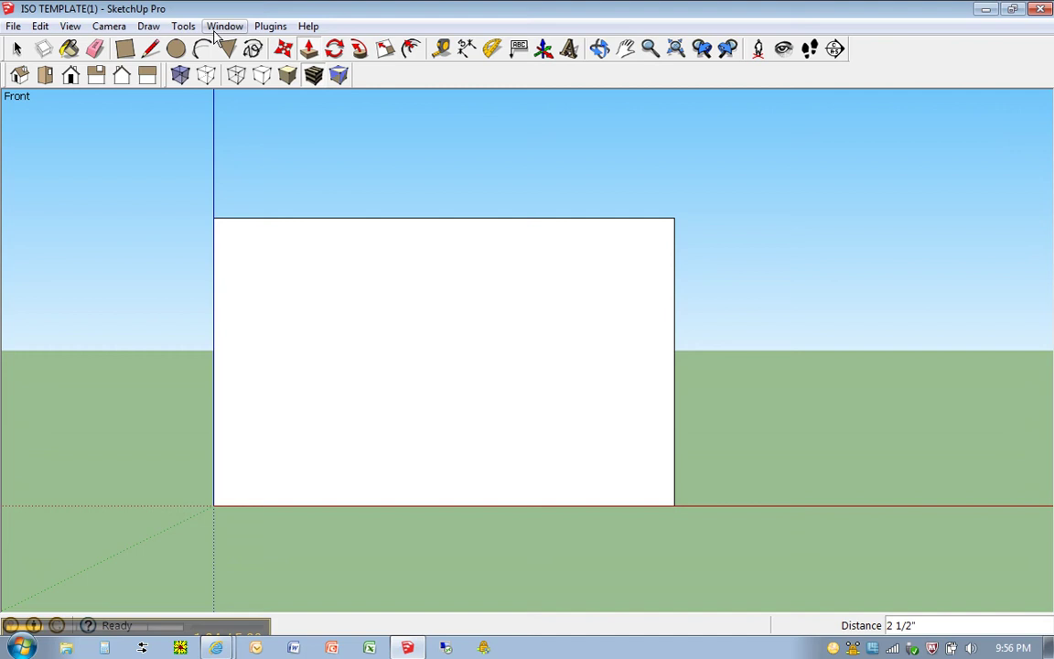
- Place a 30° Protractor guide from the front face's top-left corner, measured off the top edge
click(183, 26)
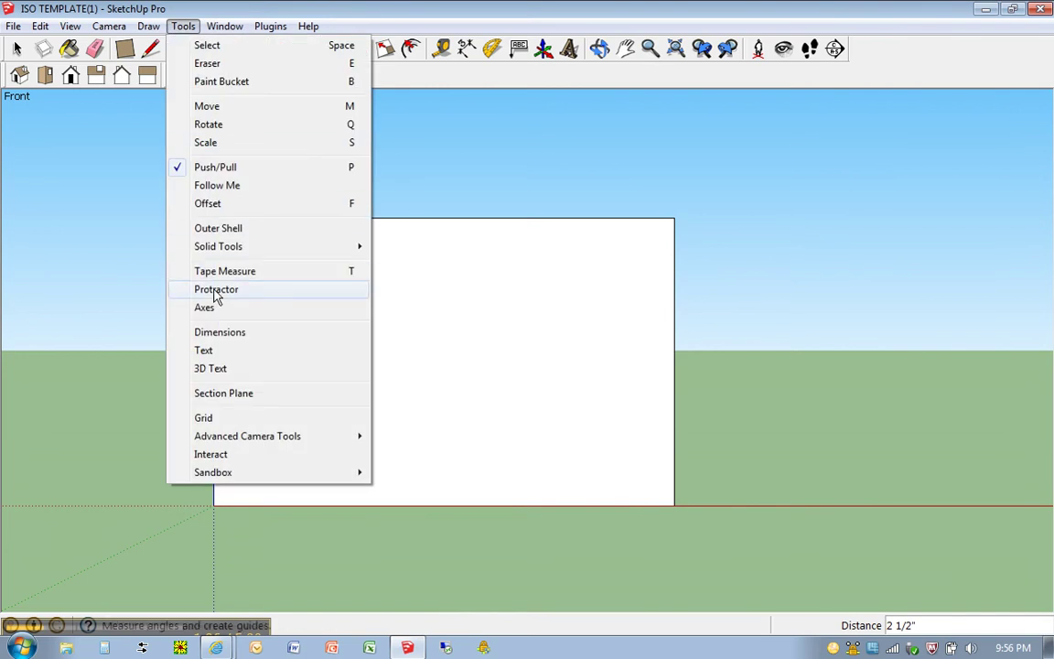
click(492, 48)
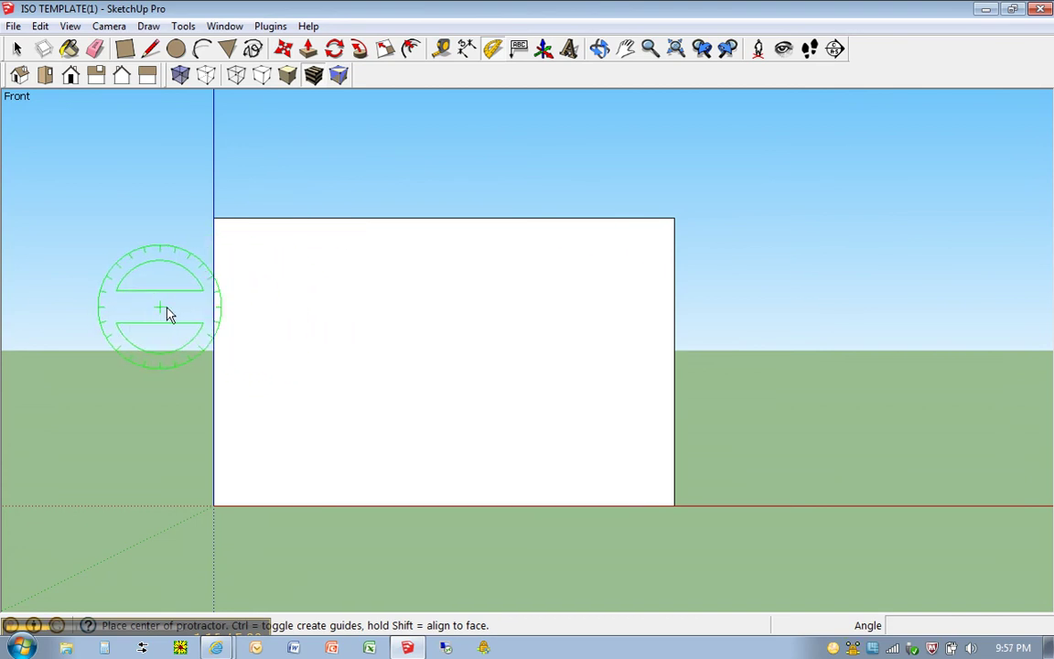
click(214, 220)
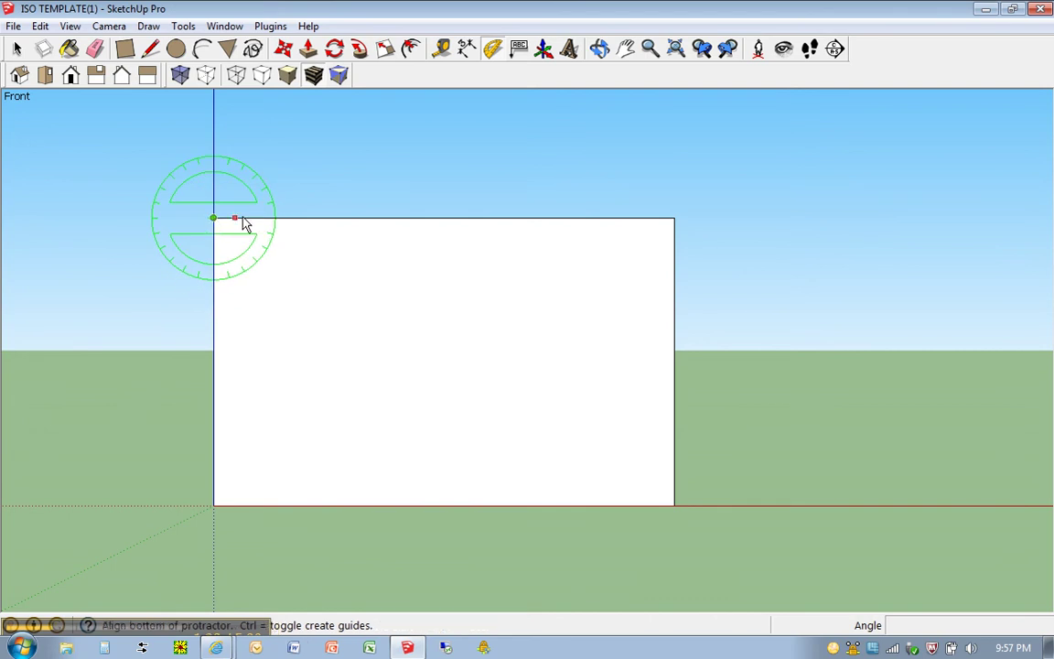
click(463, 225)
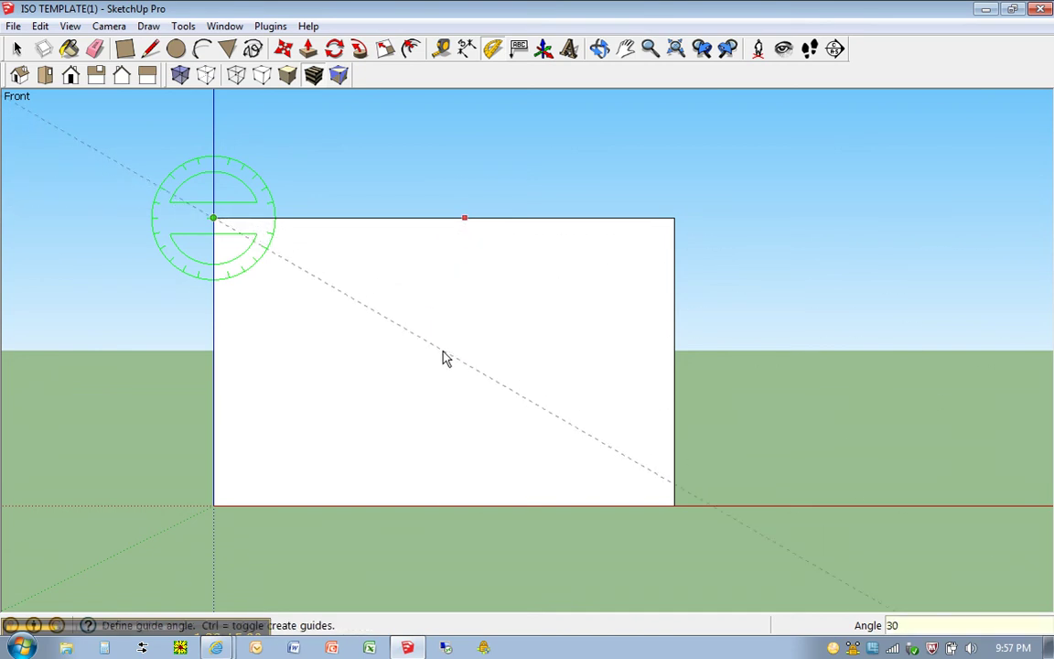
click(446, 357)
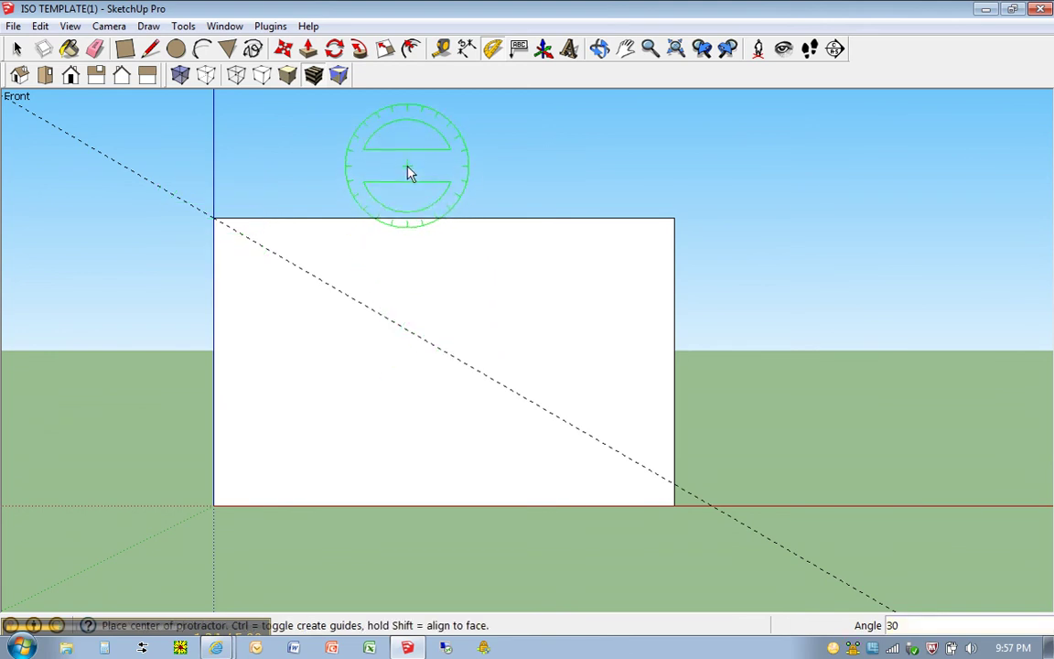
- Mark a guide point 2.5 in along the top edge and drop a vertical guide to the 30° line
key(t)
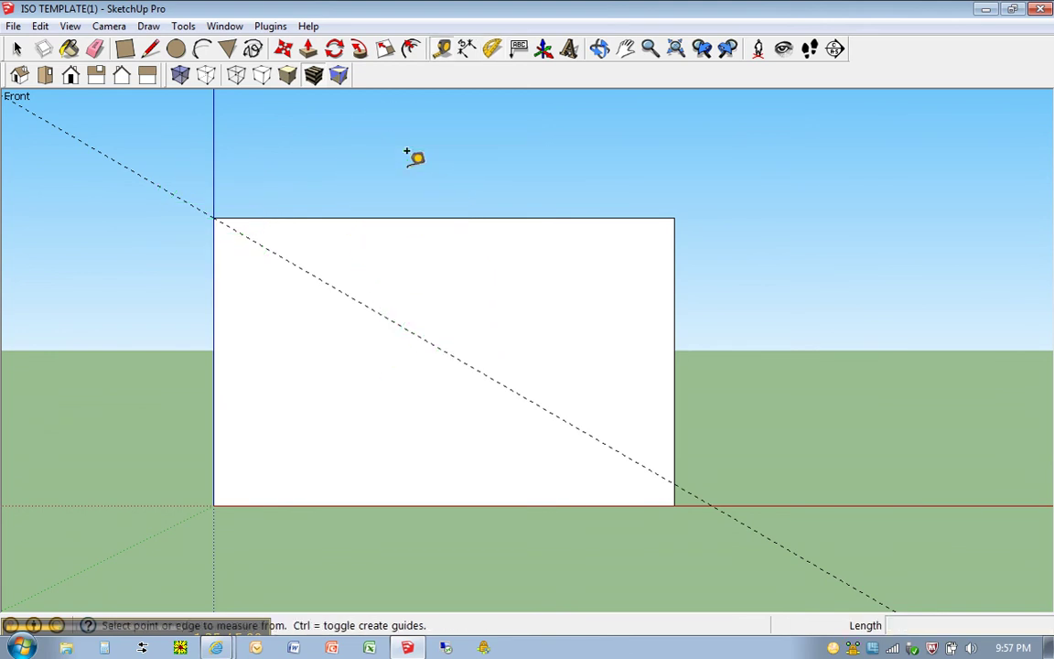
click(214, 203)
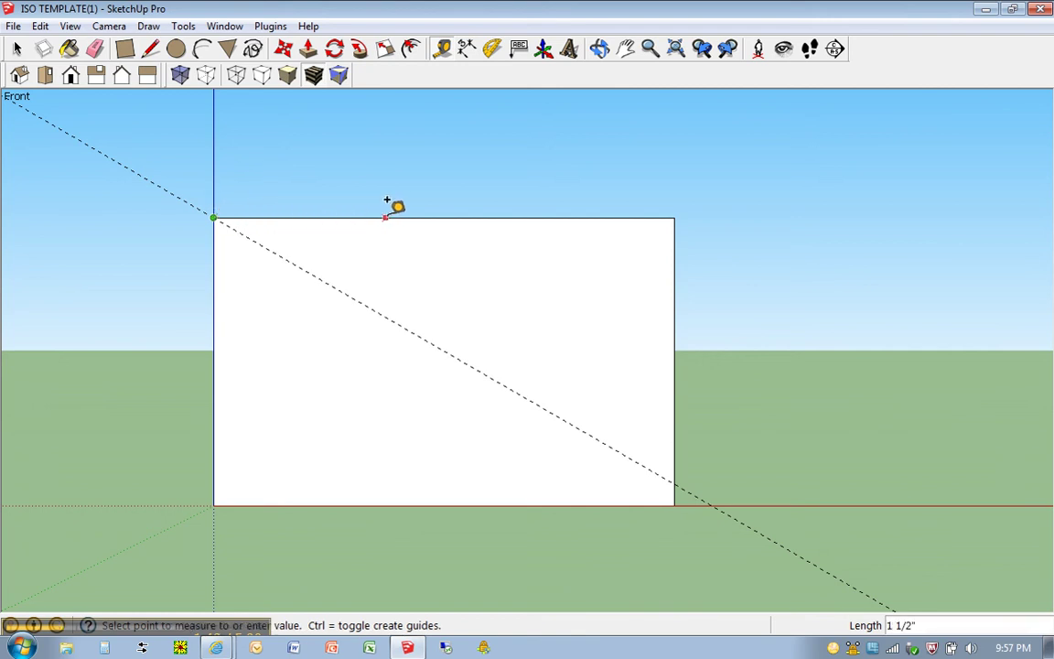
text(2.5)
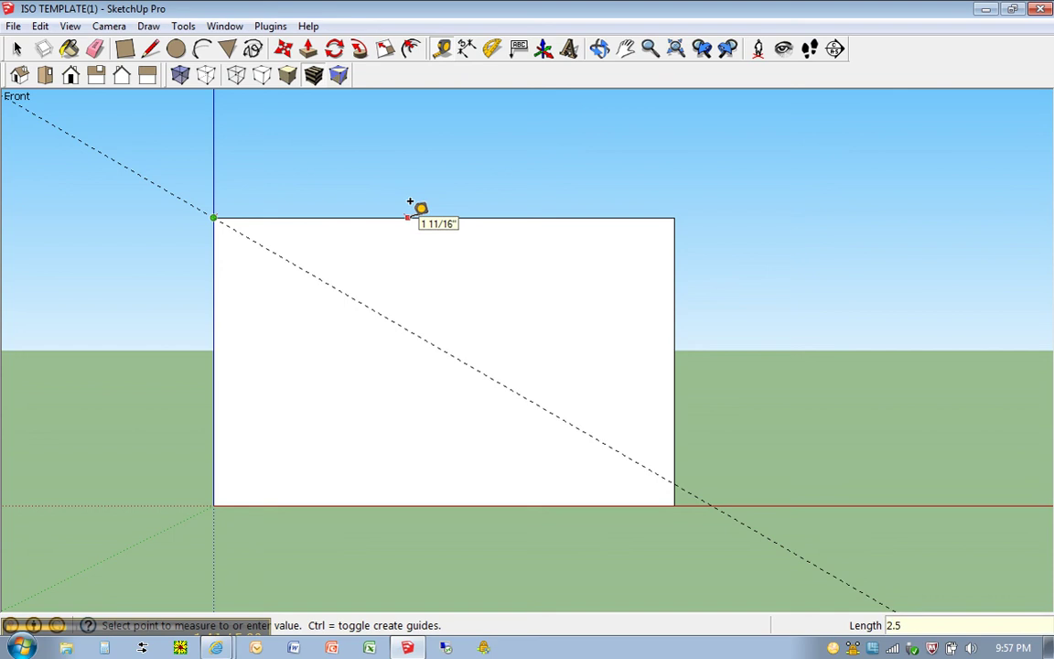
key(Return)
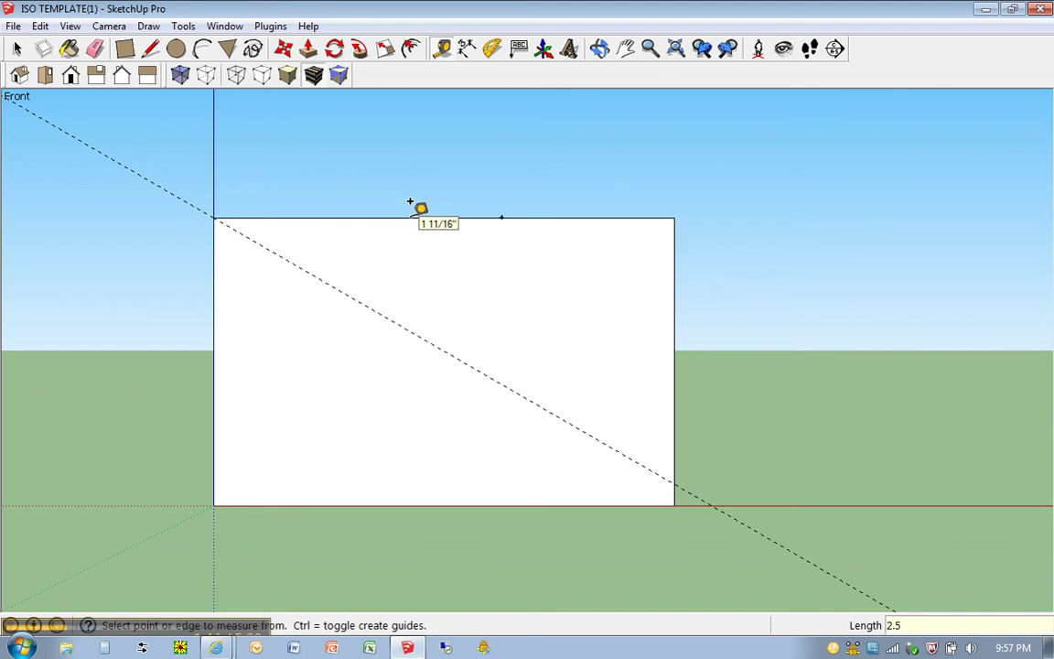
click(501, 203)
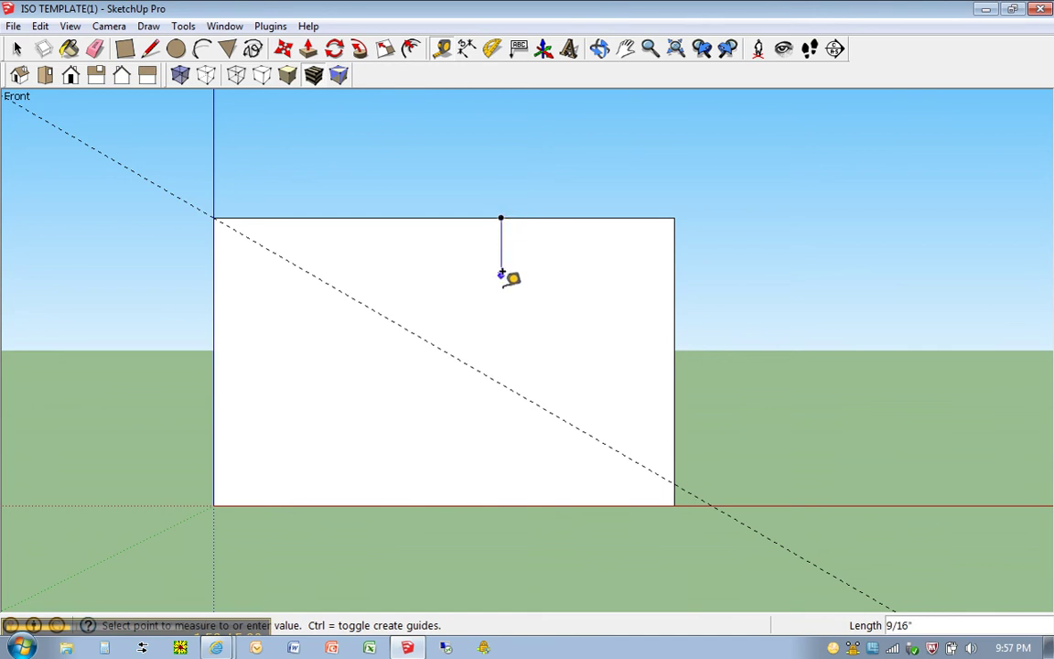
click(504, 374)
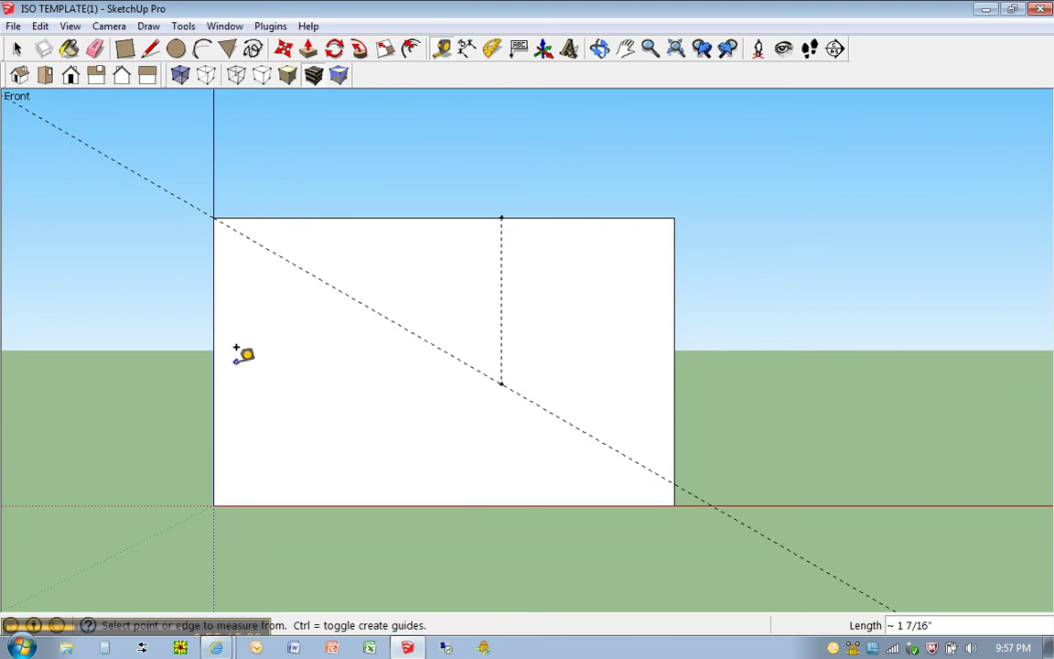
- After checking the drawing, set a 60° guide off the vertical guide at the guide intersection
click(492, 48)
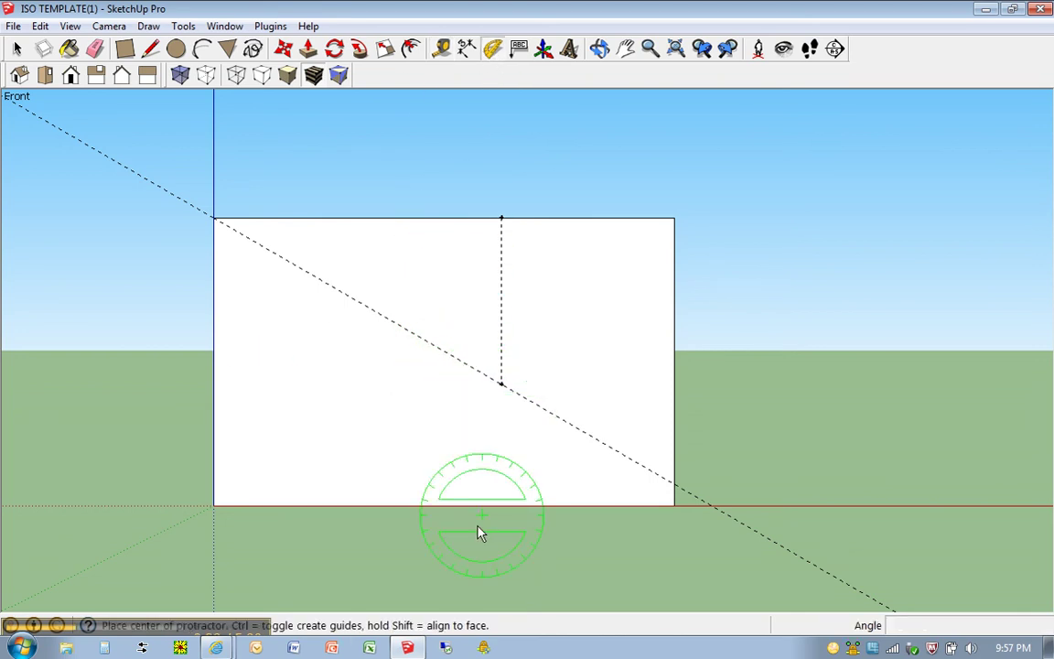
click(409, 647)
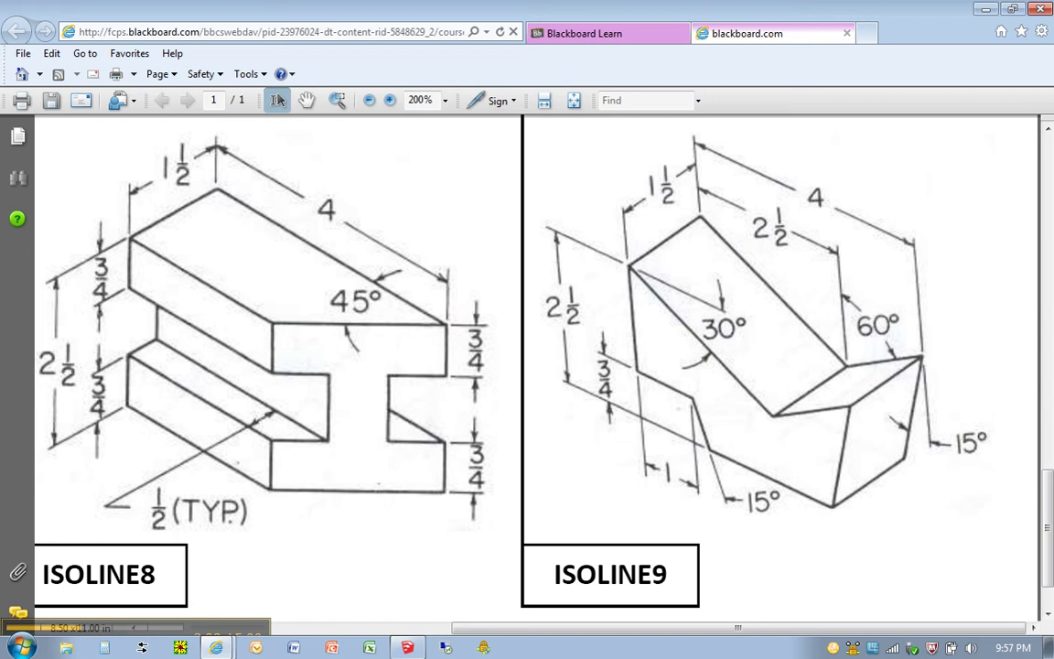
click(407, 648)
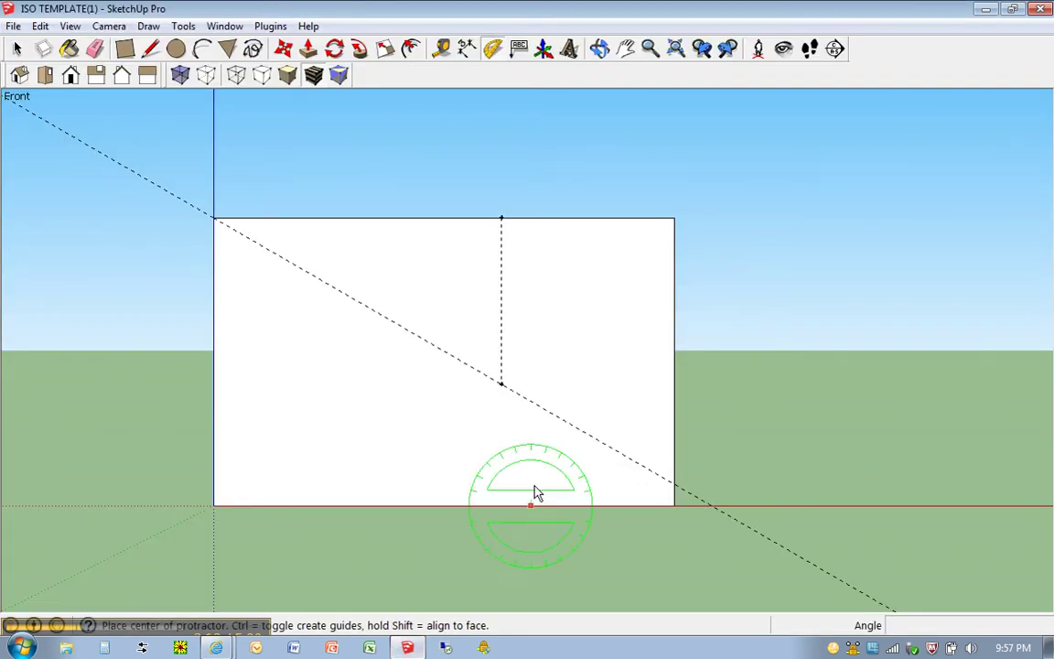
click(501, 385)
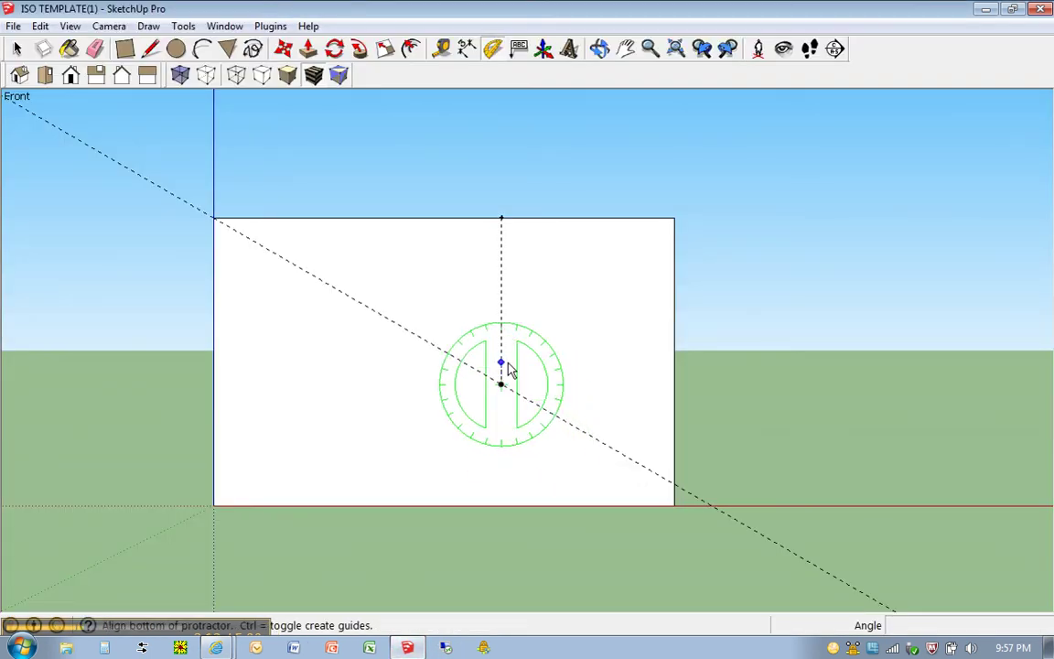
click(501, 241)
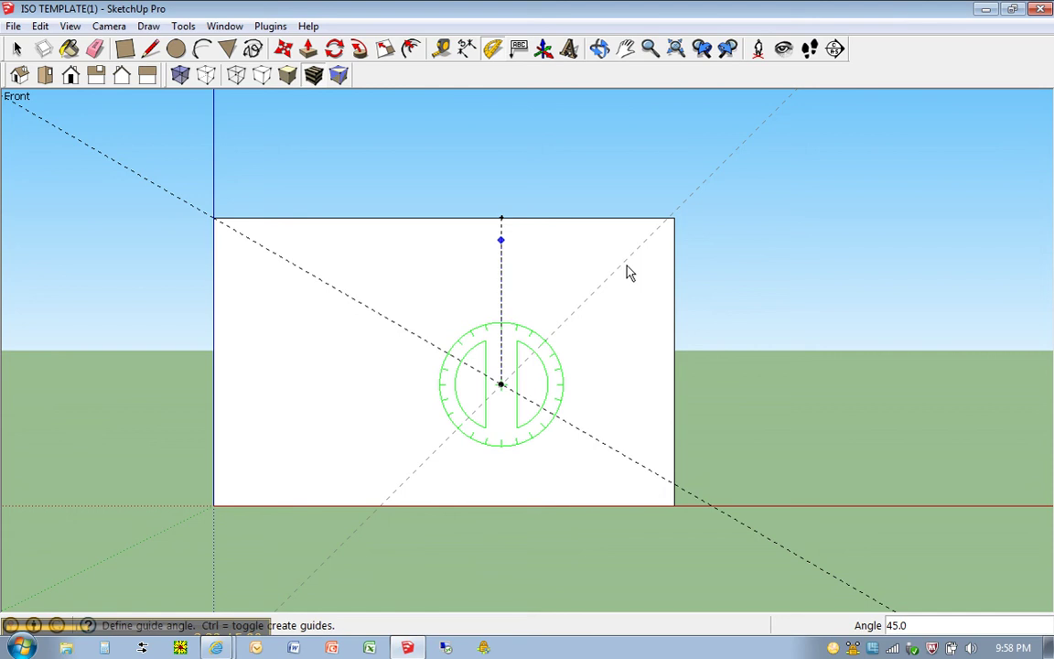
text(60)
- Confirm the 60° guide and draw the V edges: top-left corner, centre intersection, right edge
key(Return)
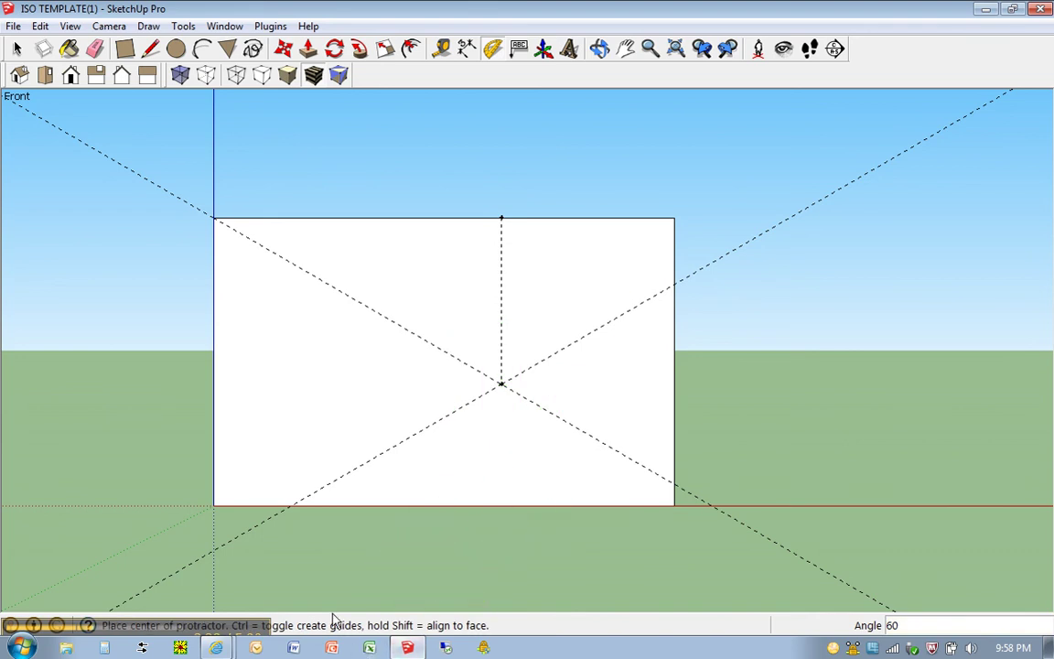
key(l)
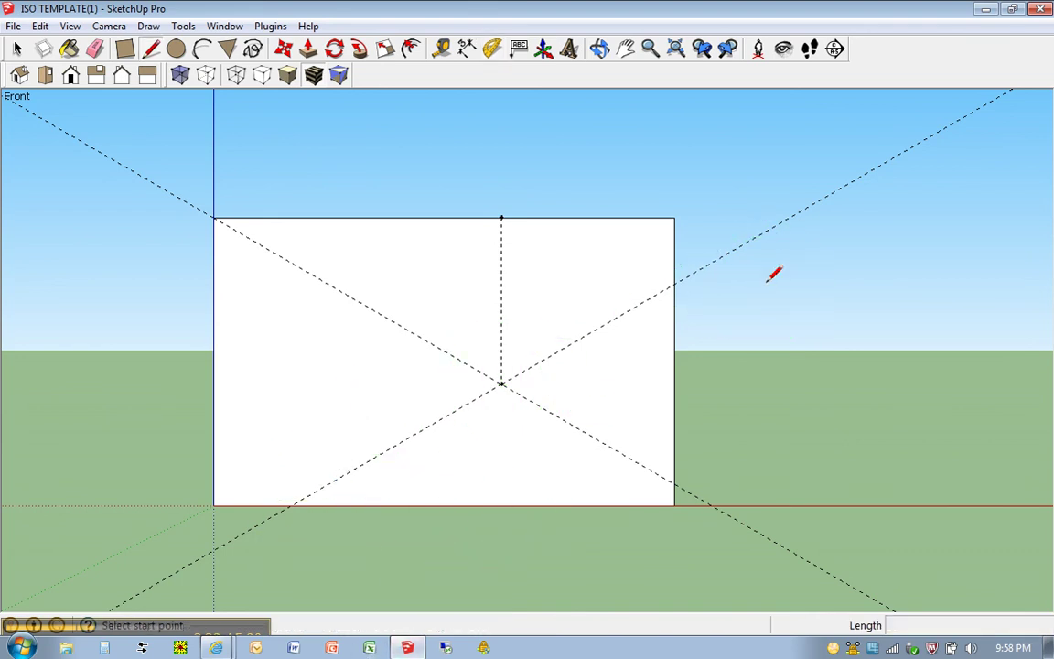
click(214, 216)
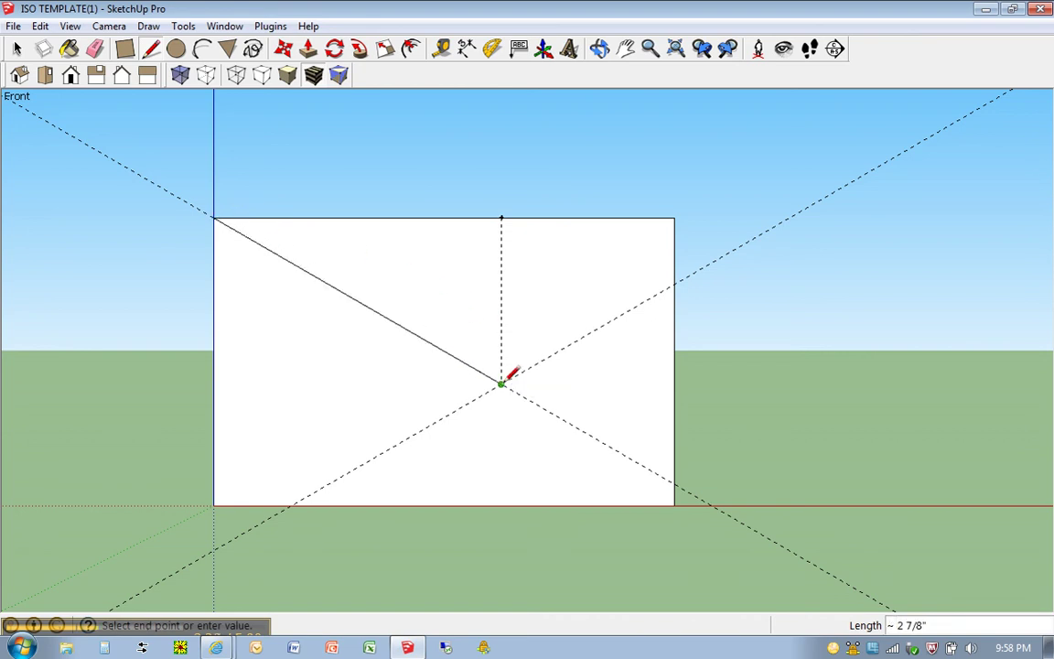
click(501, 383)
click(675, 284)
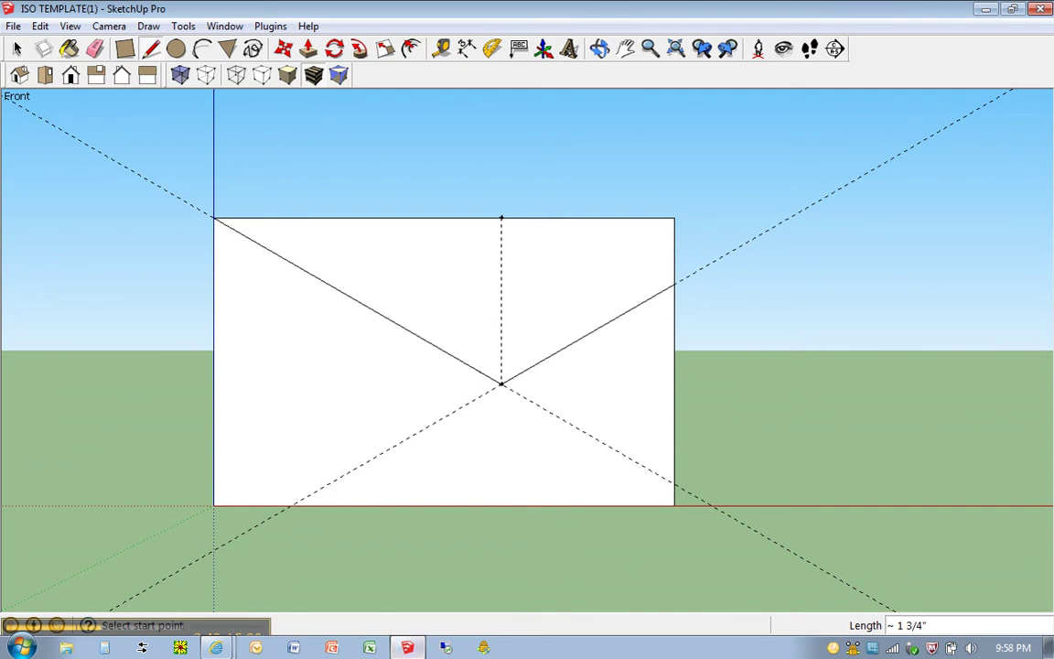
click(408, 648)
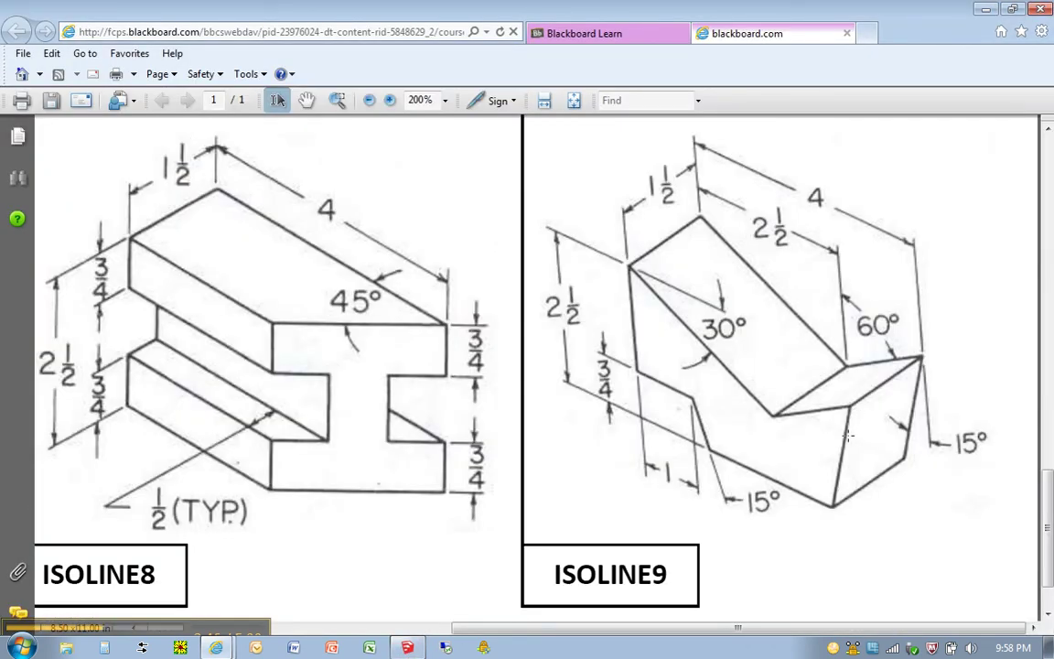
click(408, 648)
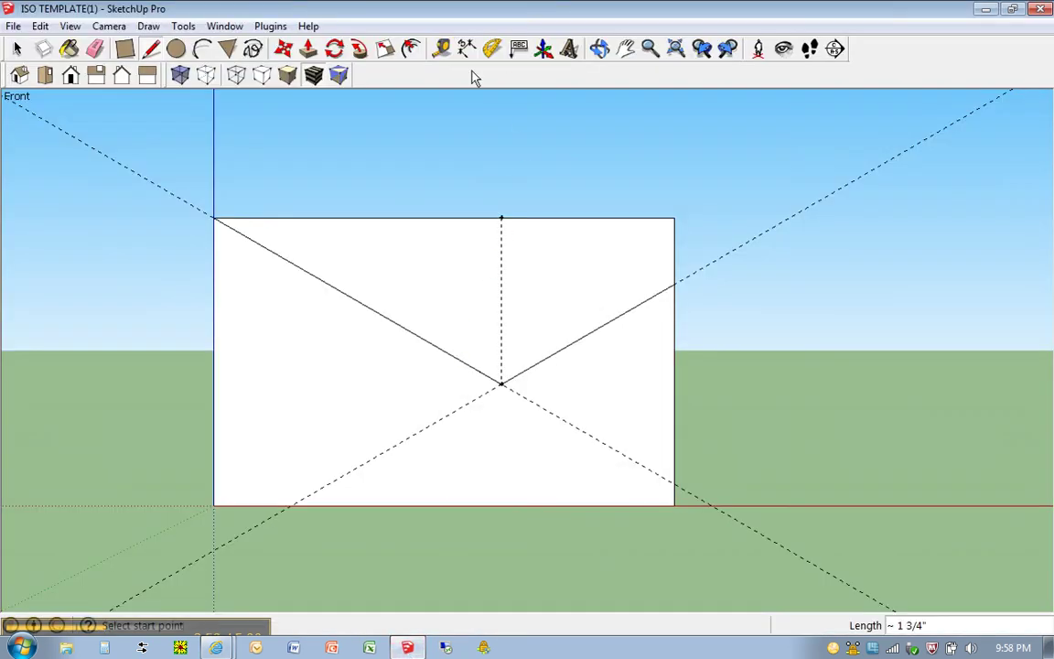
- Place a 15° guide at the V's right endpoint, measured off the block's right edge
click(492, 50)
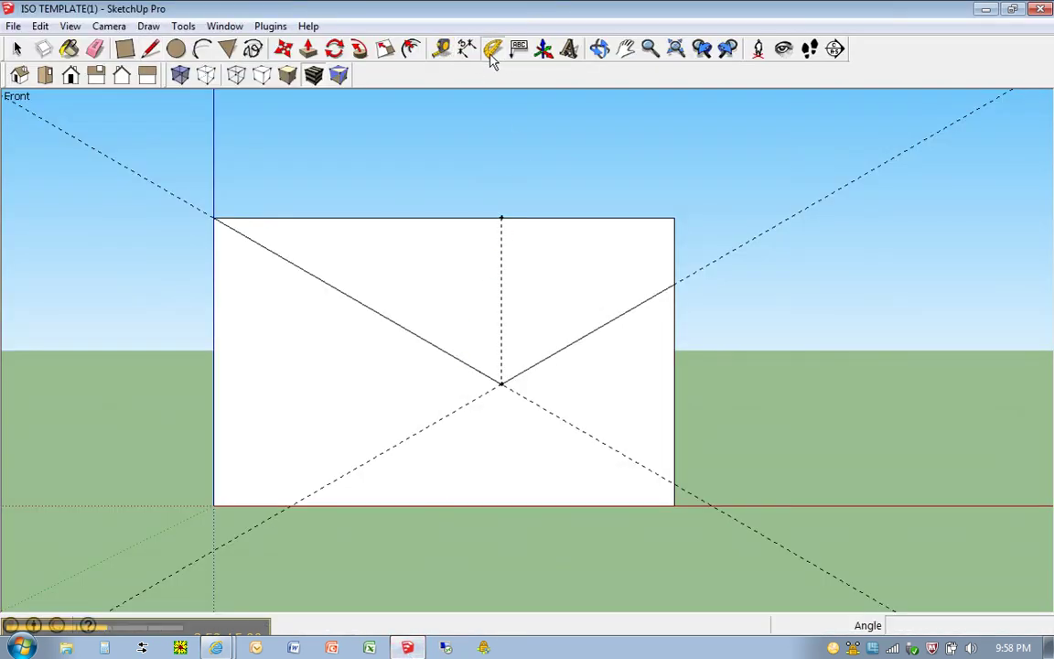
click(674, 286)
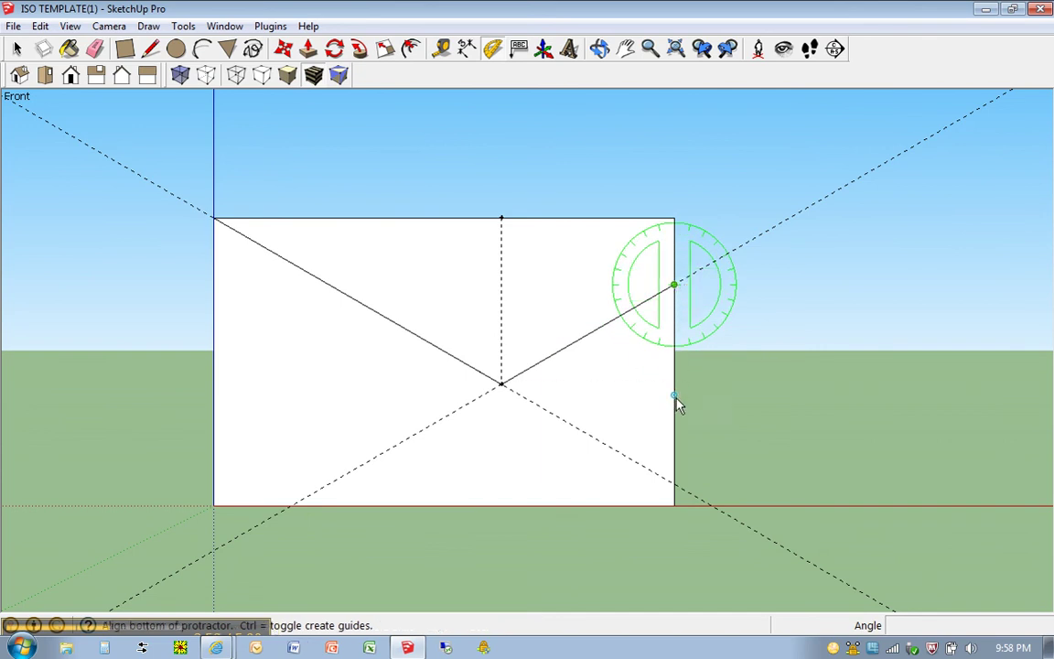
click(675, 450)
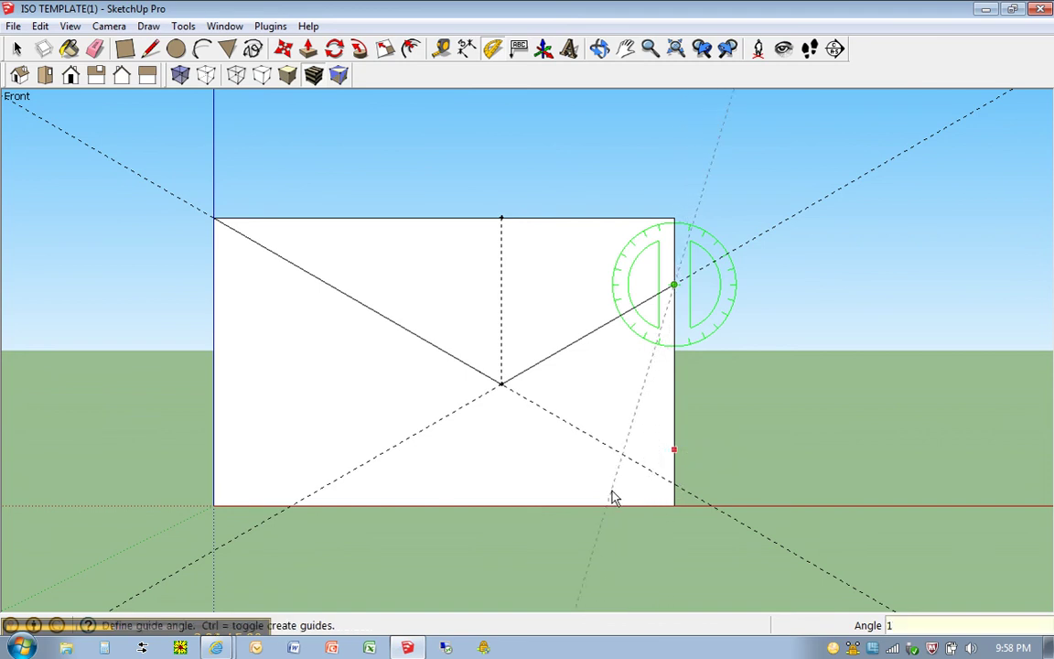
text(15)
key(Return)
- Draw an edge along the 15° guide from the V's right endpoint to the bottom edge
key(l)
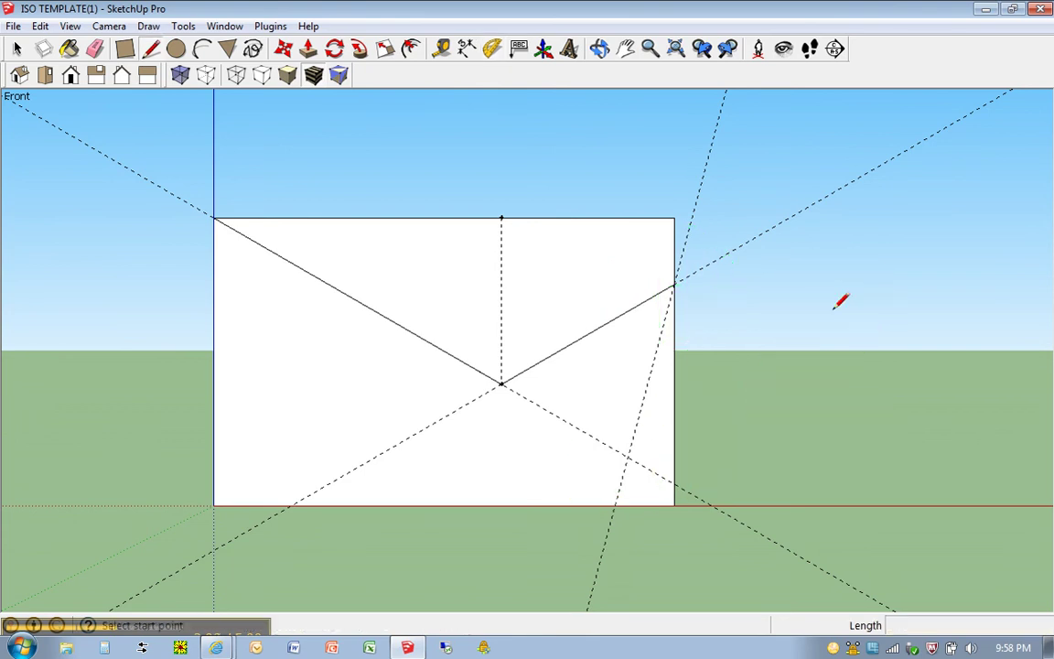
click(675, 286)
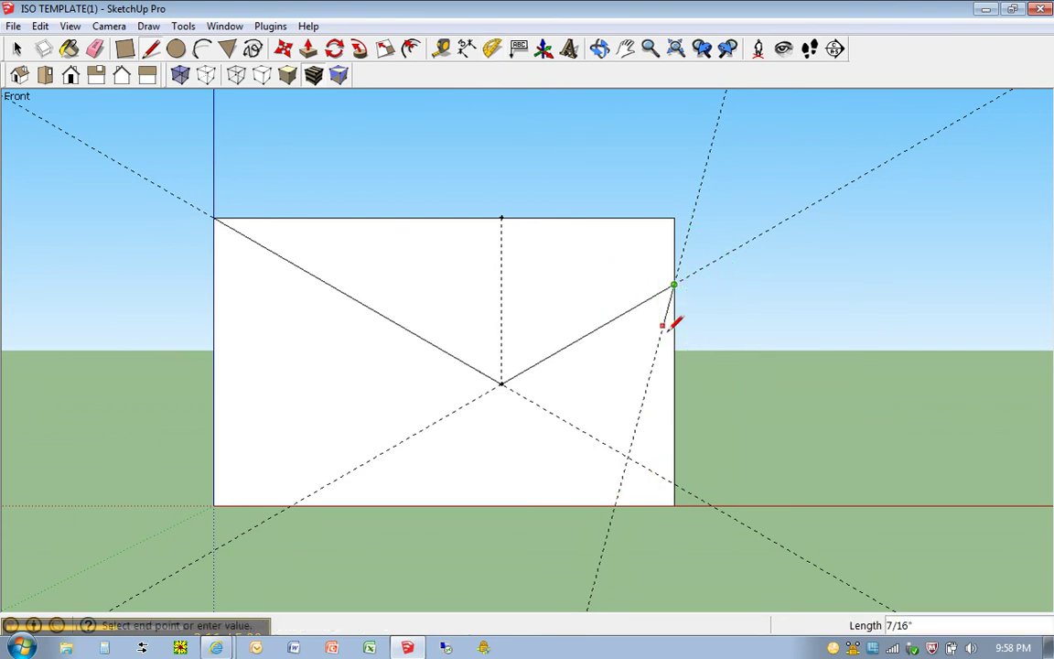
click(615, 504)
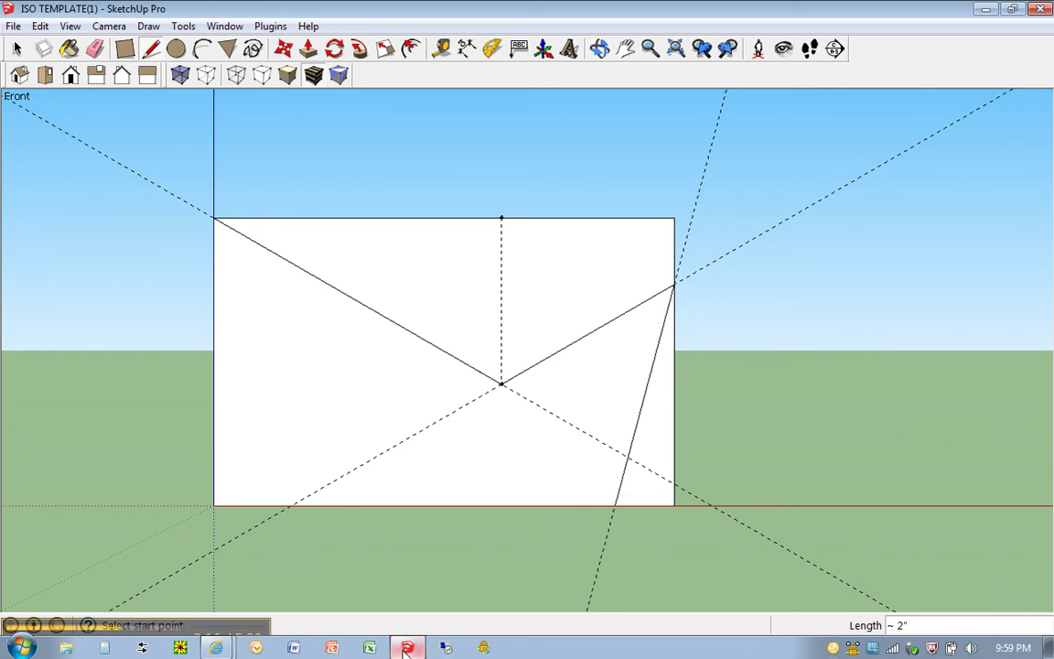
click(216, 647)
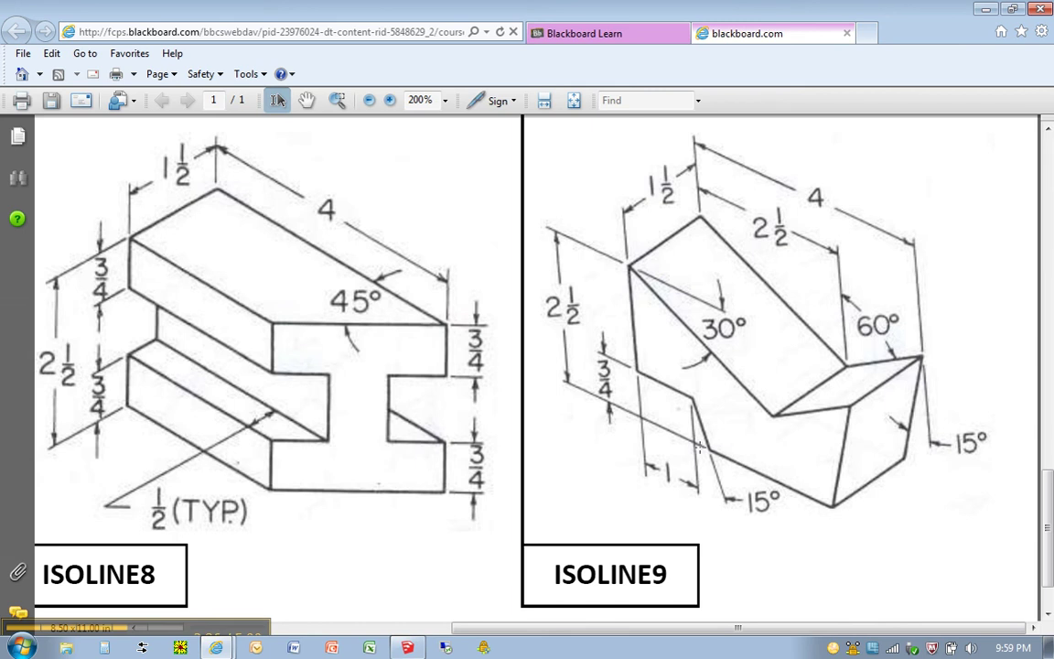
click(407, 648)
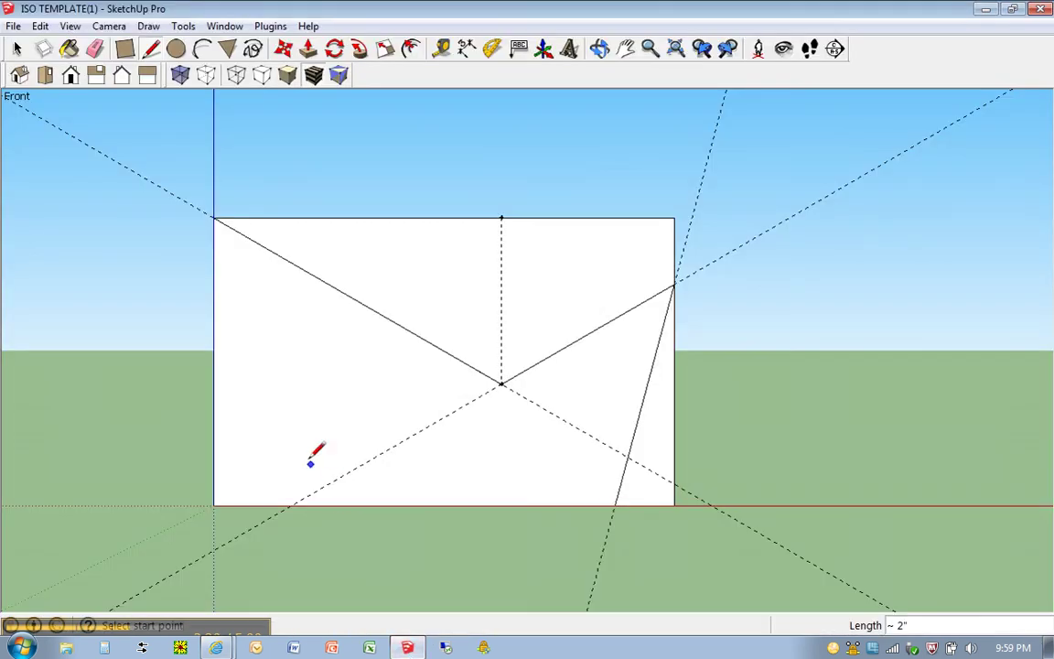
- Mark a guide point 0.75 in up the left edge and start a horizontal line there
key(t)
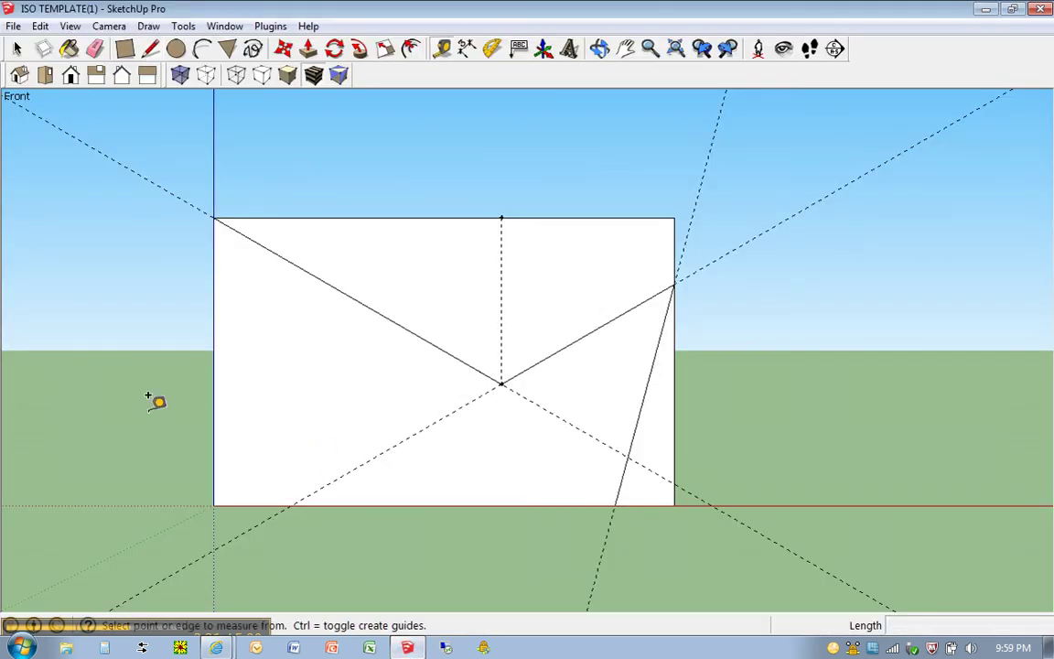
click(214, 502)
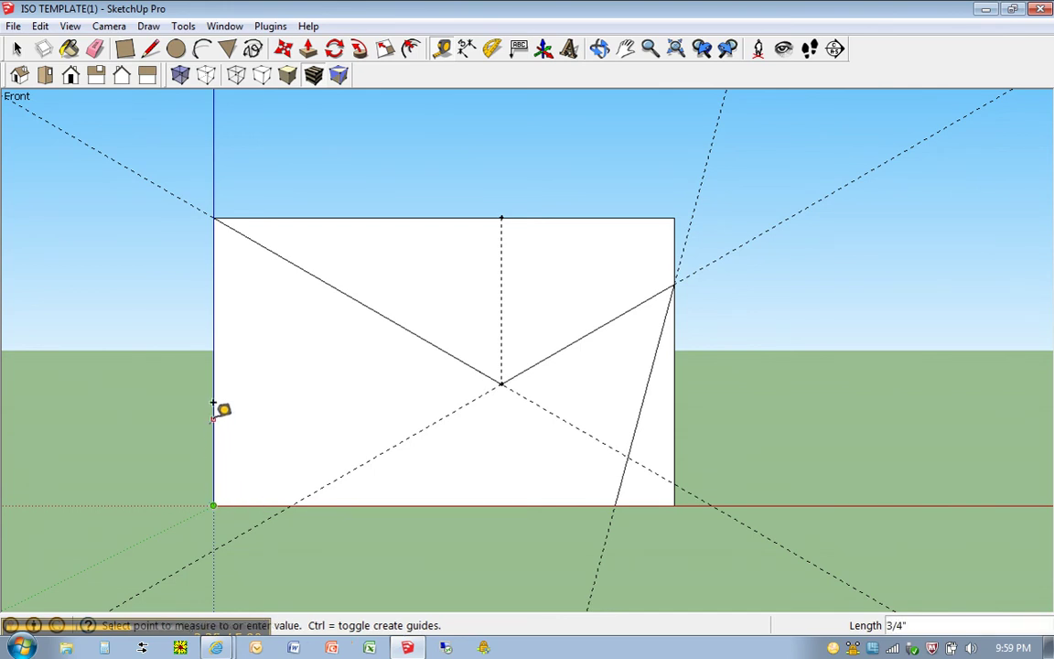
text(.)
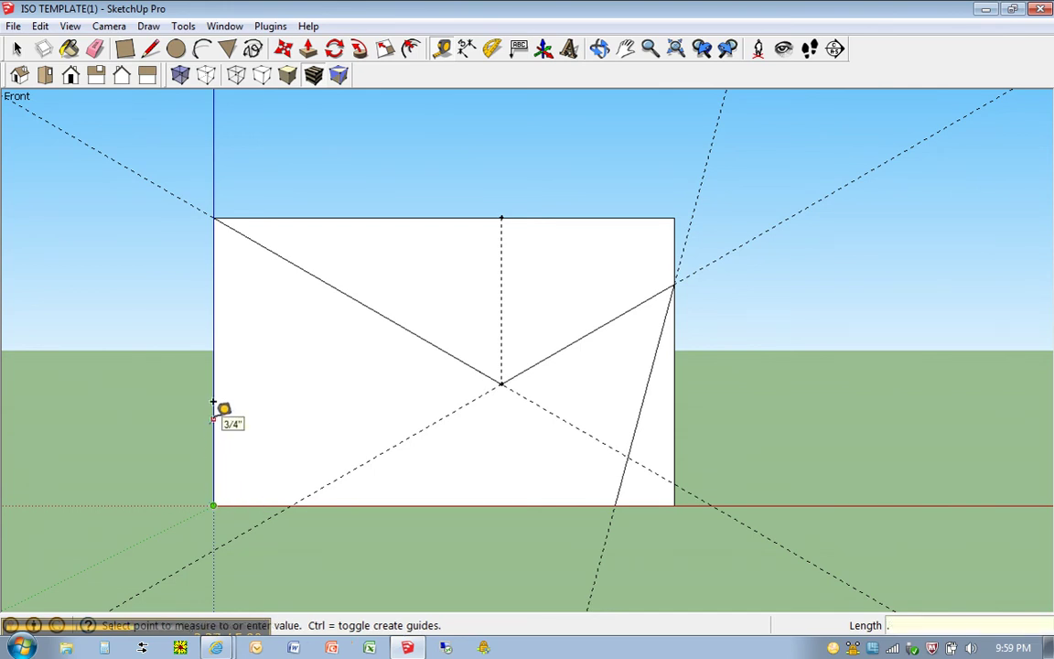
text(75)
key(Return)
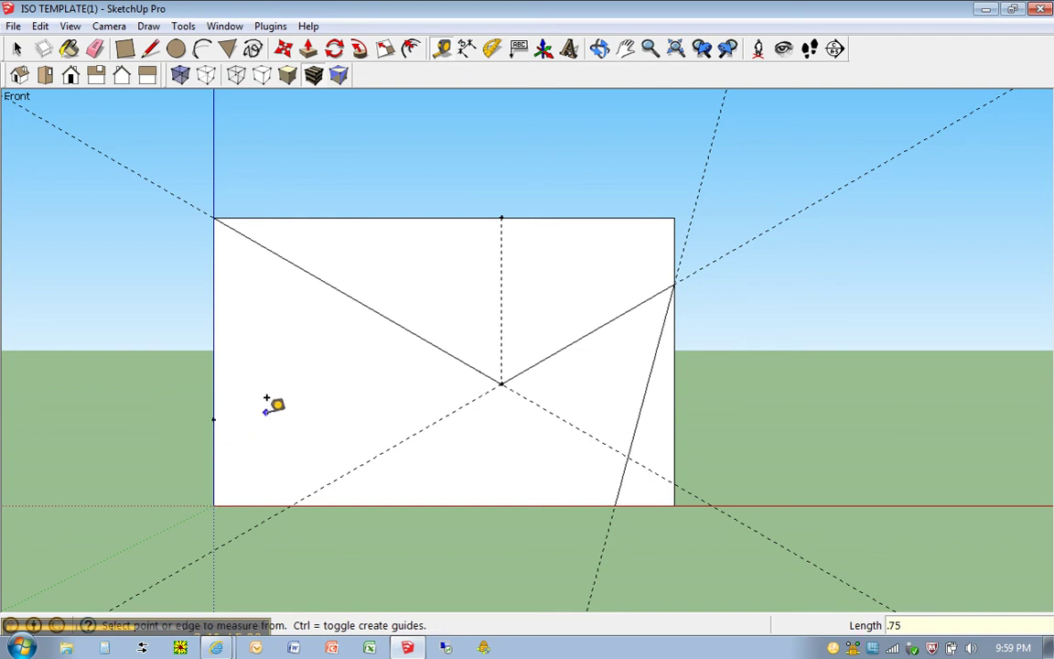
key(l)
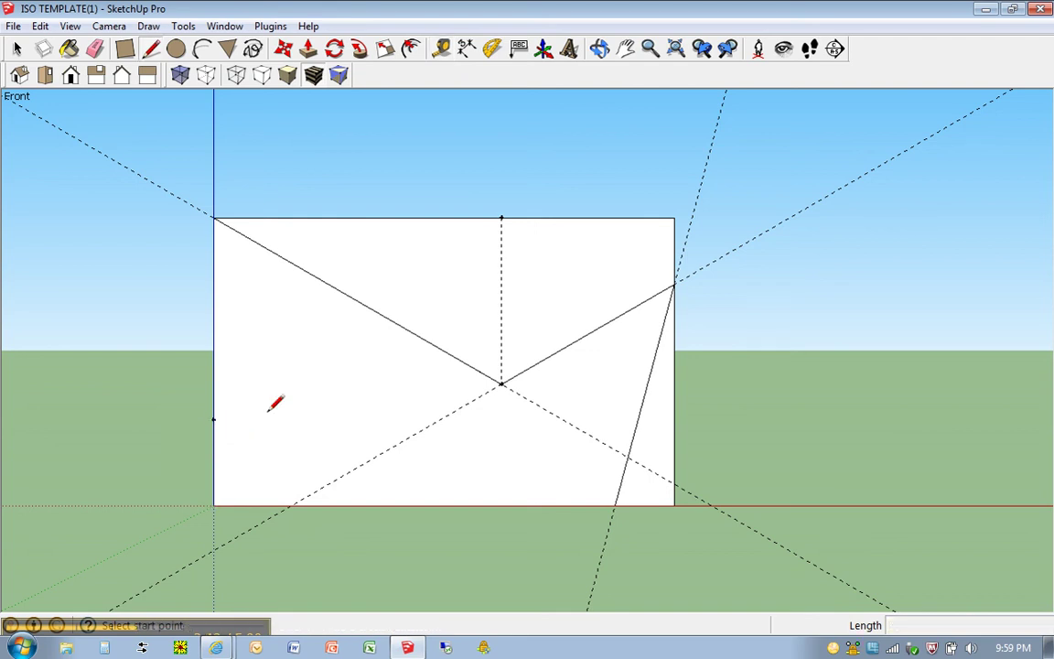
click(213, 419)
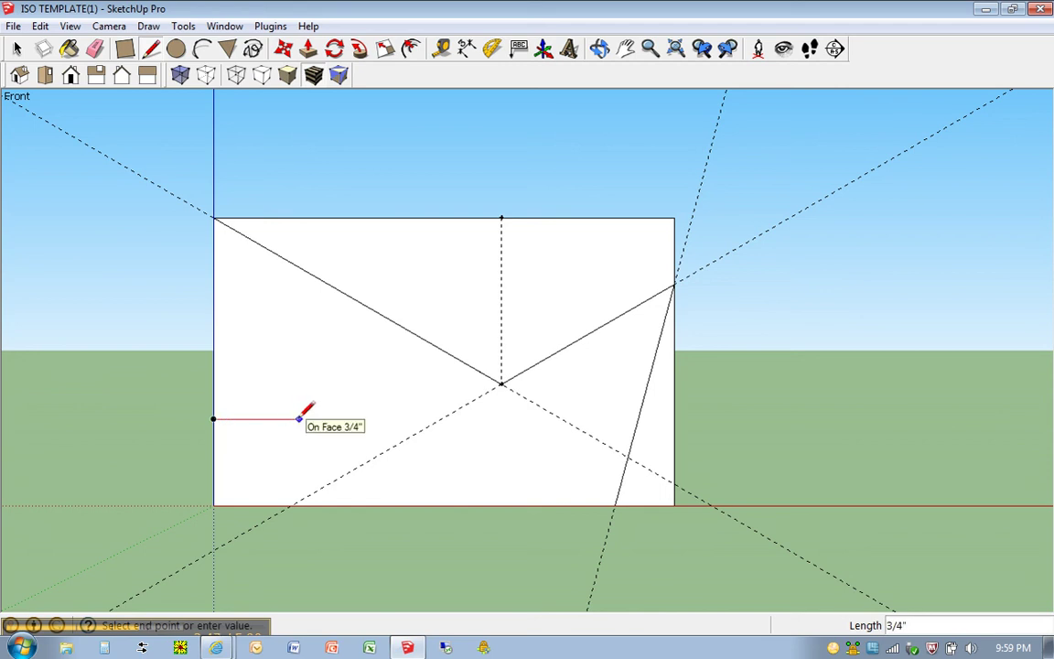
- Fix the horizontal line at 1" and add a 15° guide from its end, measured from the bottom edge
text(1)
key(Return)
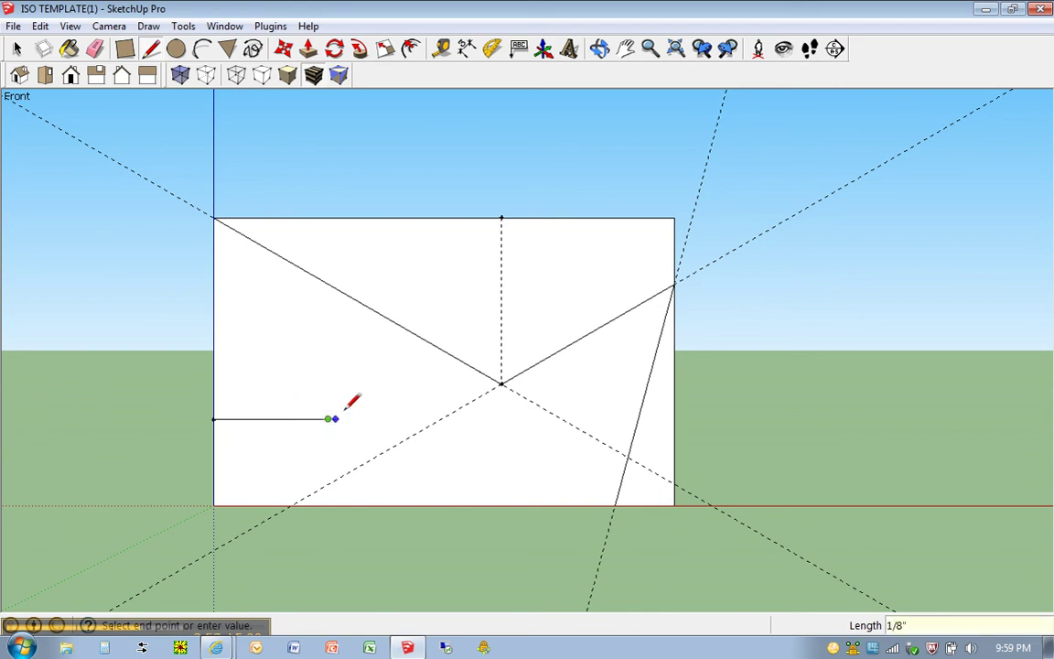
click(491, 50)
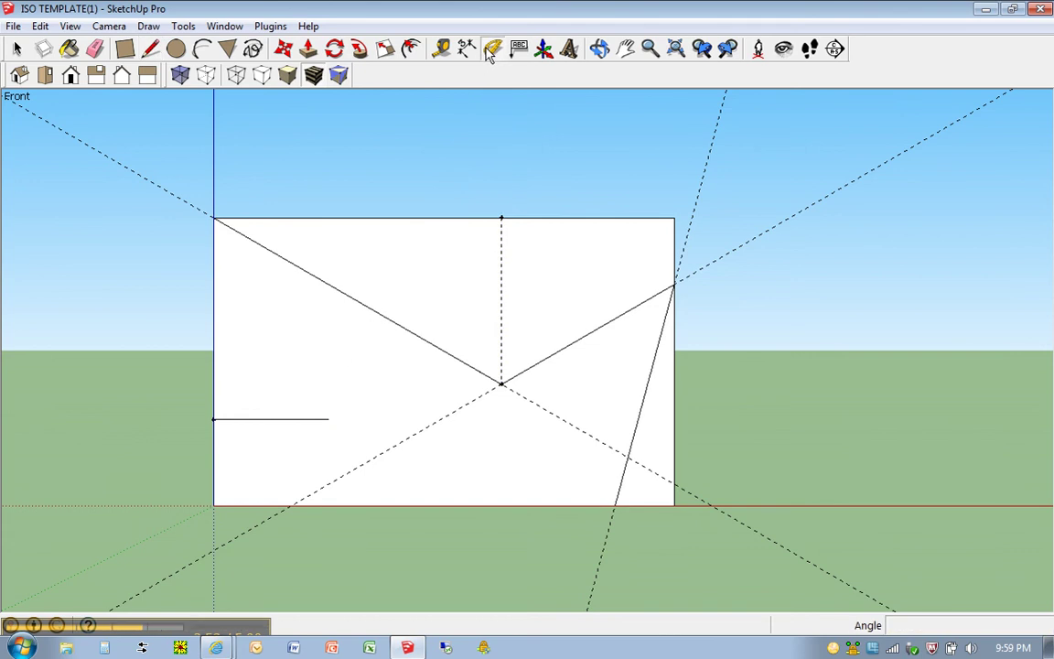
click(327, 421)
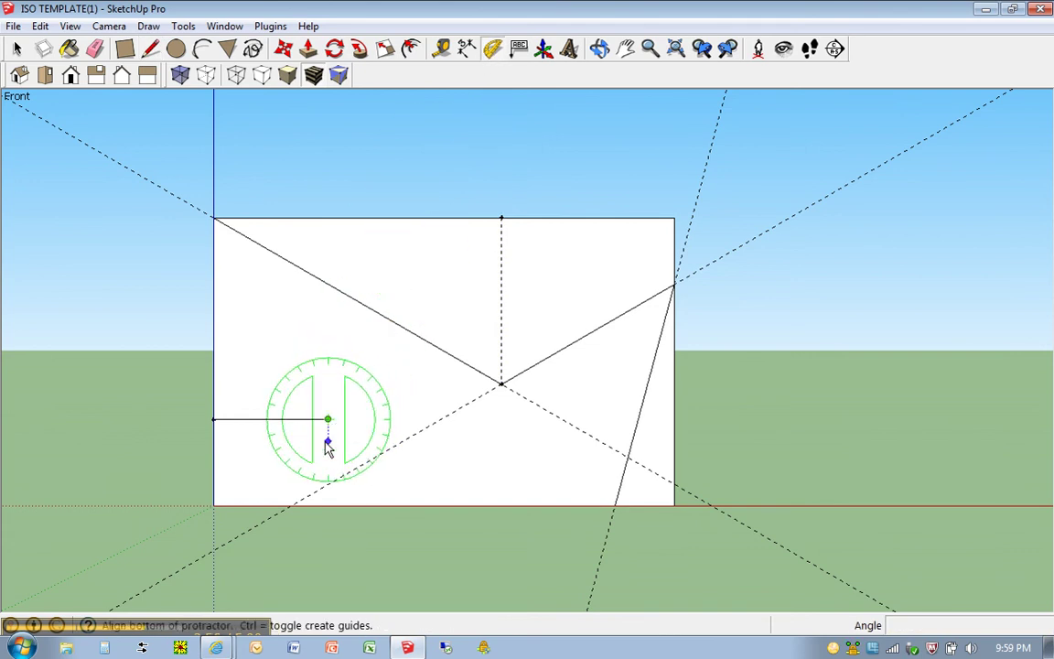
click(332, 509)
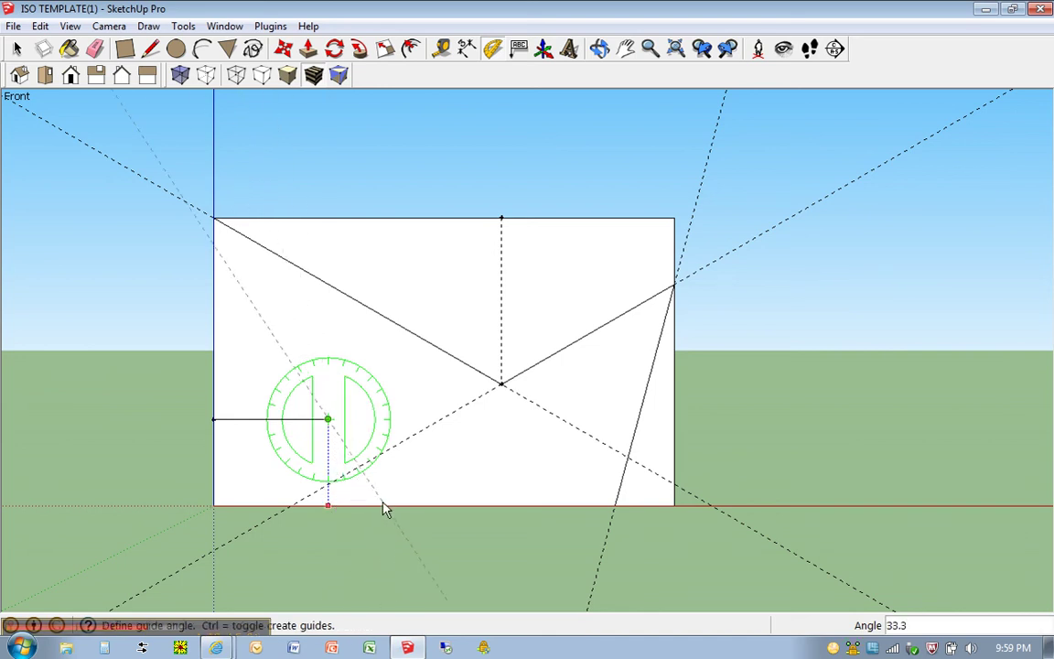
text(15)
key(Return)
- Draw an angled line from the 1" line's end along the 15° guide to the bottom edge
key(l)
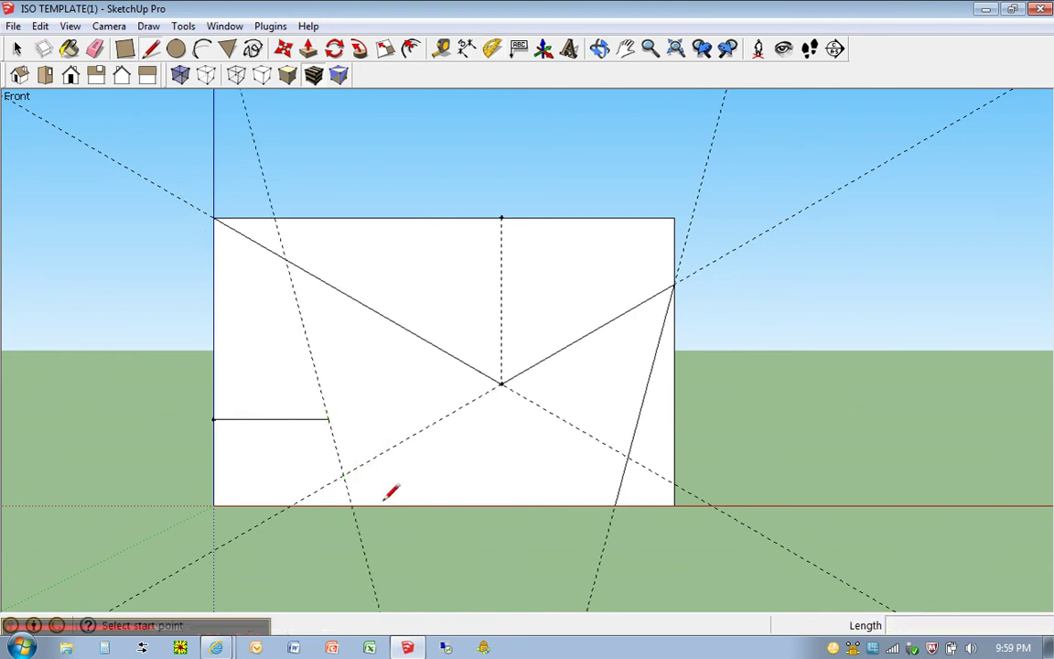
click(328, 419)
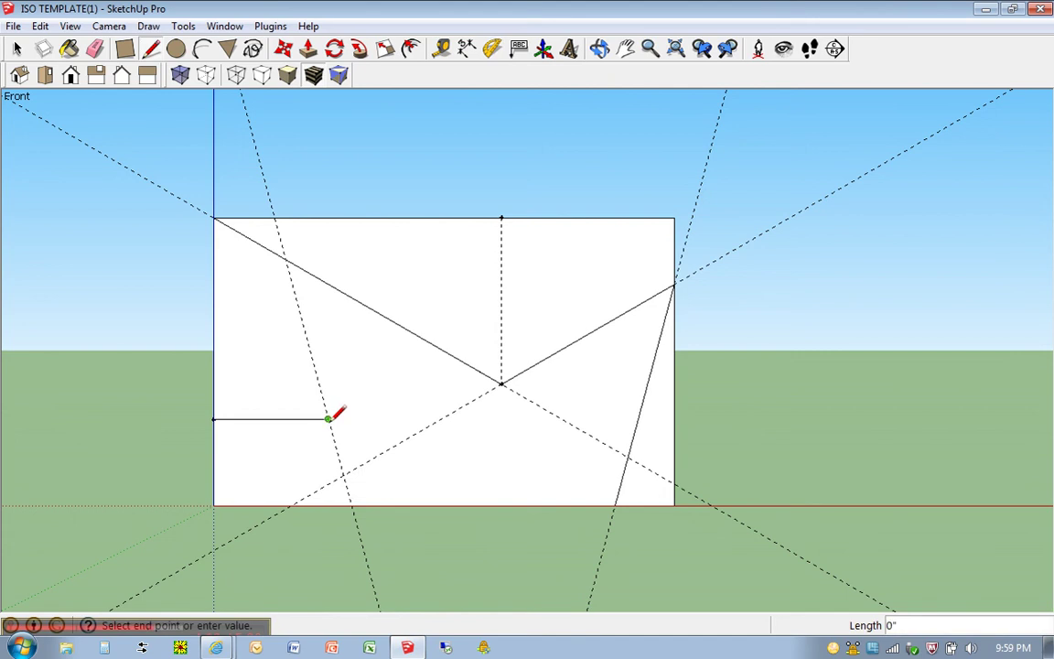
click(353, 505)
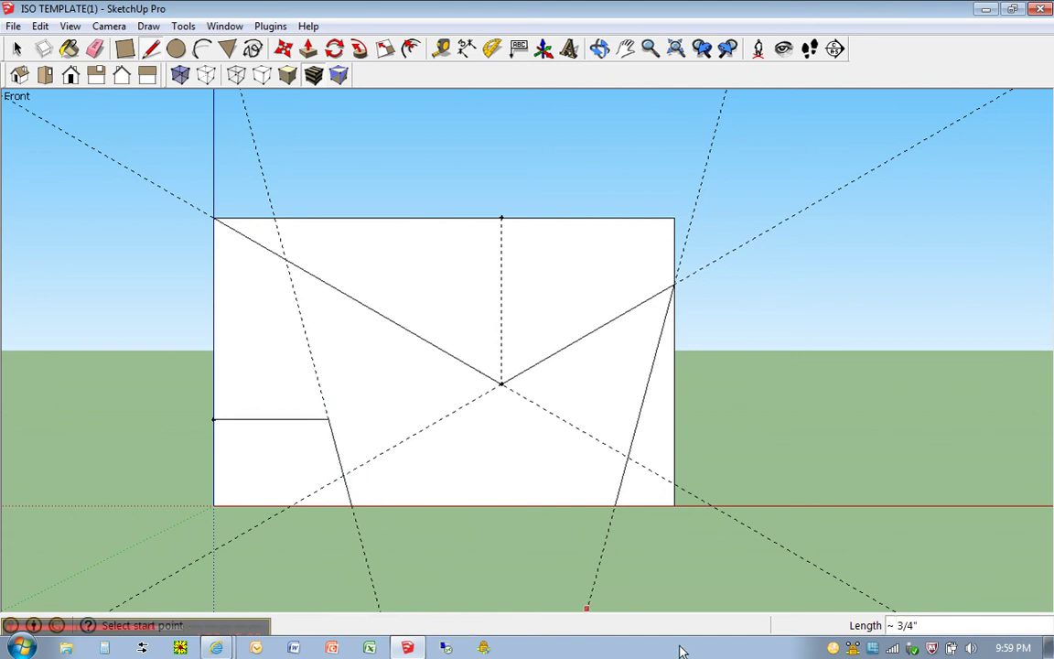
- Hide the guides and push the top triangle back 1 1/2" to cut the V notch
click(69, 26)
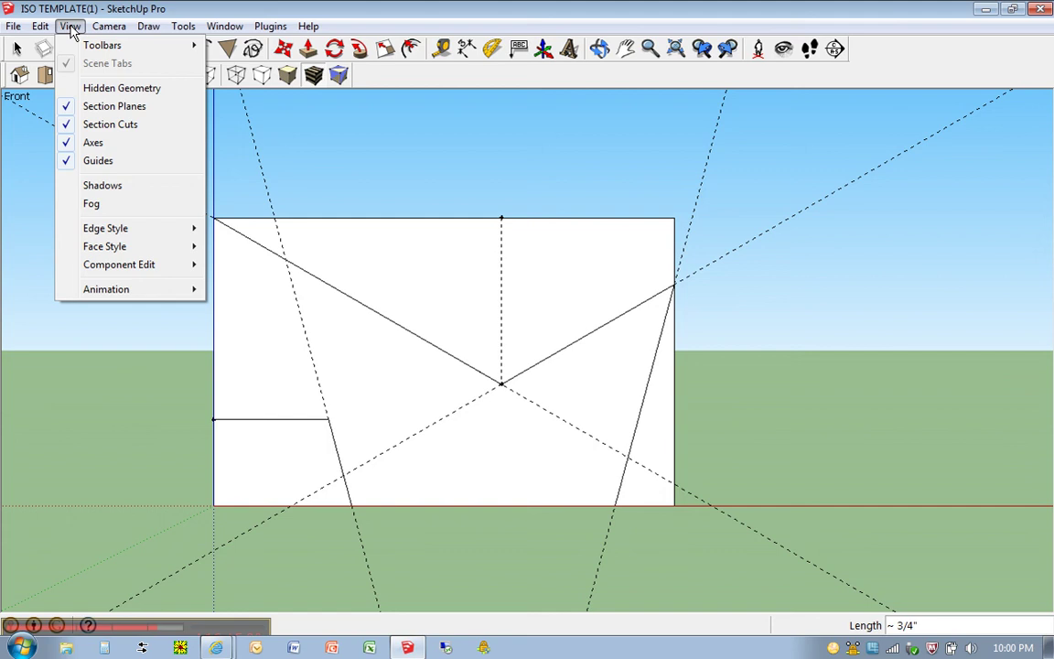
click(98, 161)
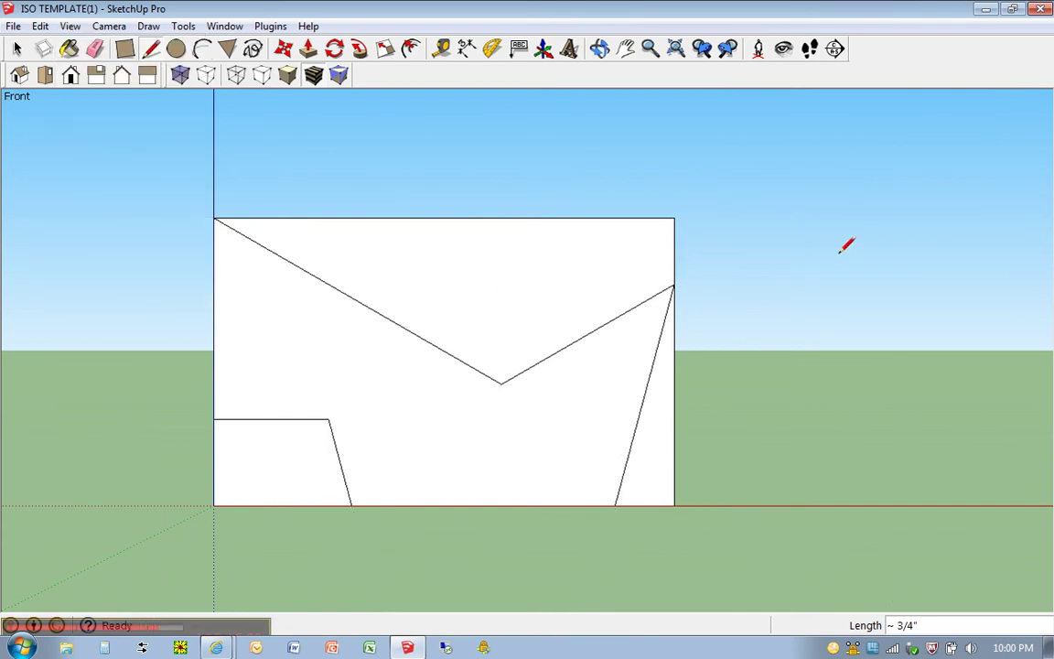
middle_drag(847, 242, 725, 391)
key(p)
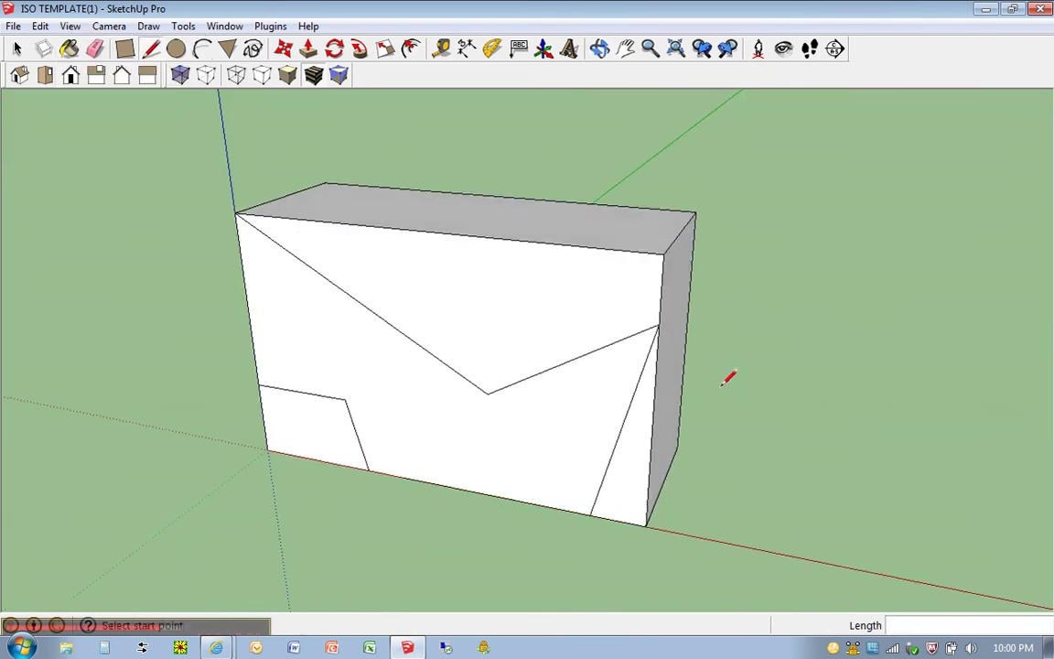
click(508, 300)
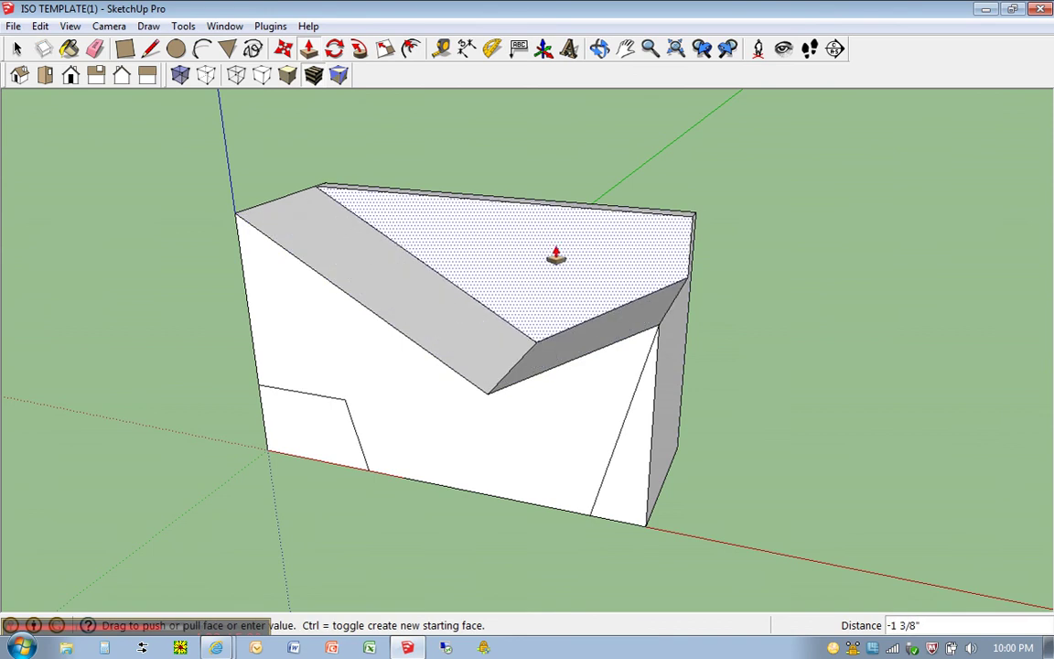
click(564, 235)
- Push the lower-right and lower-left angled faces back 1 1/2" through the block, then inspect it
click(637, 471)
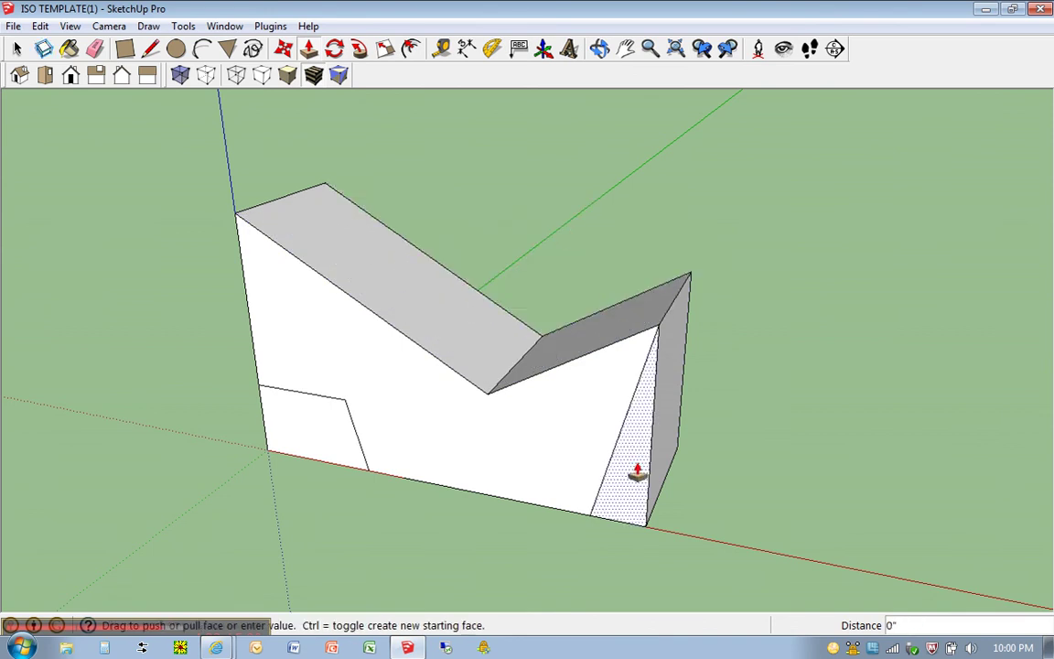
click(680, 424)
middle_drag(180, 469, 506, 316)
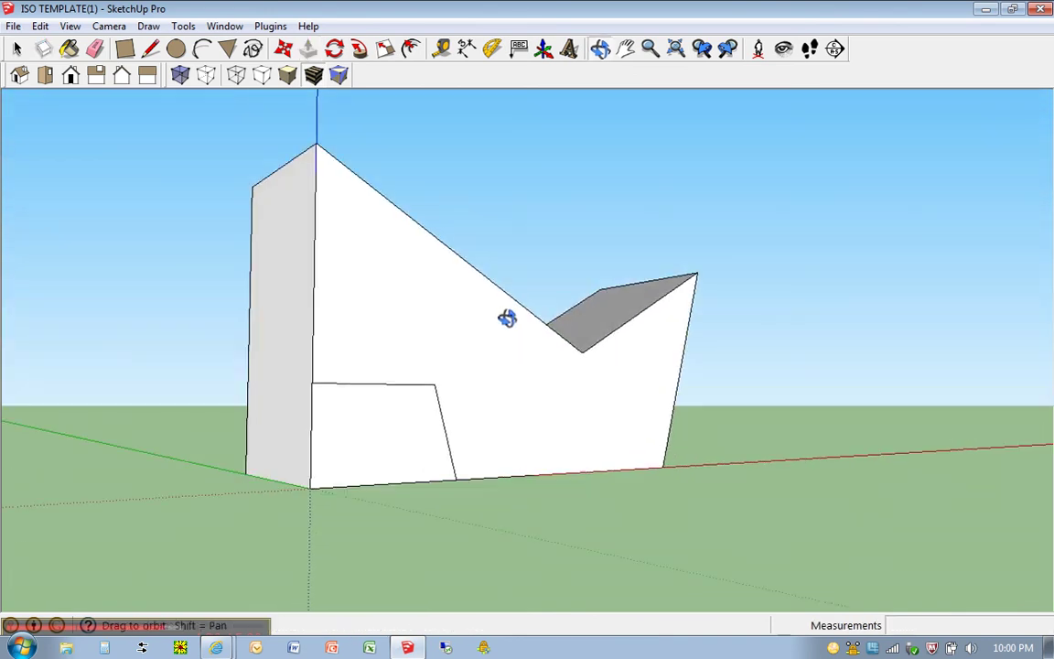
click(357, 441)
click(279, 437)
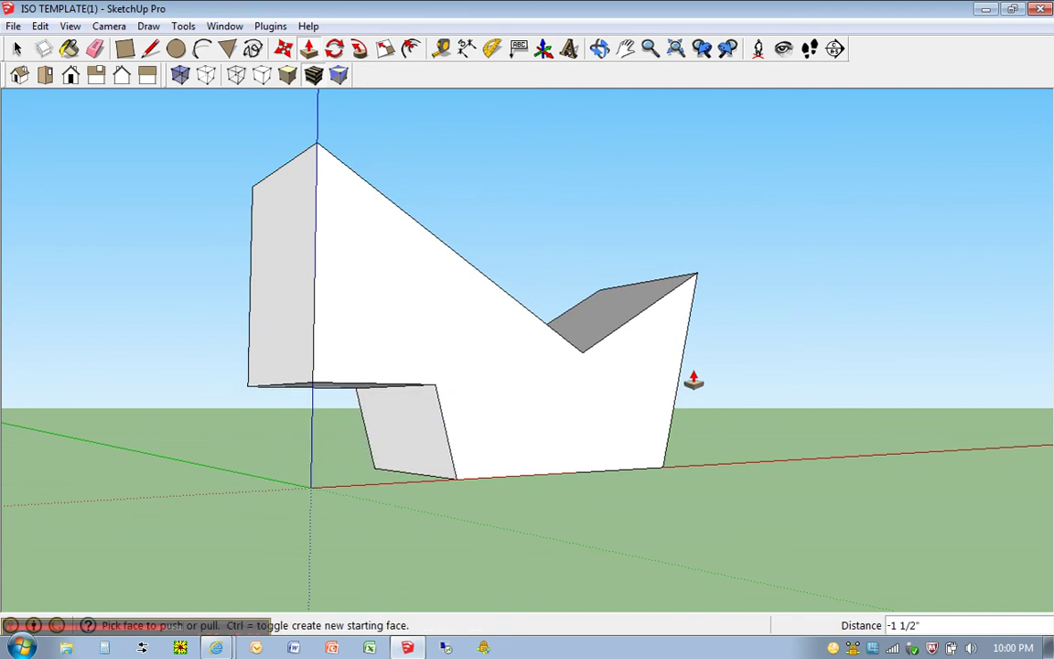
middle_drag(861, 247, 466, 395)
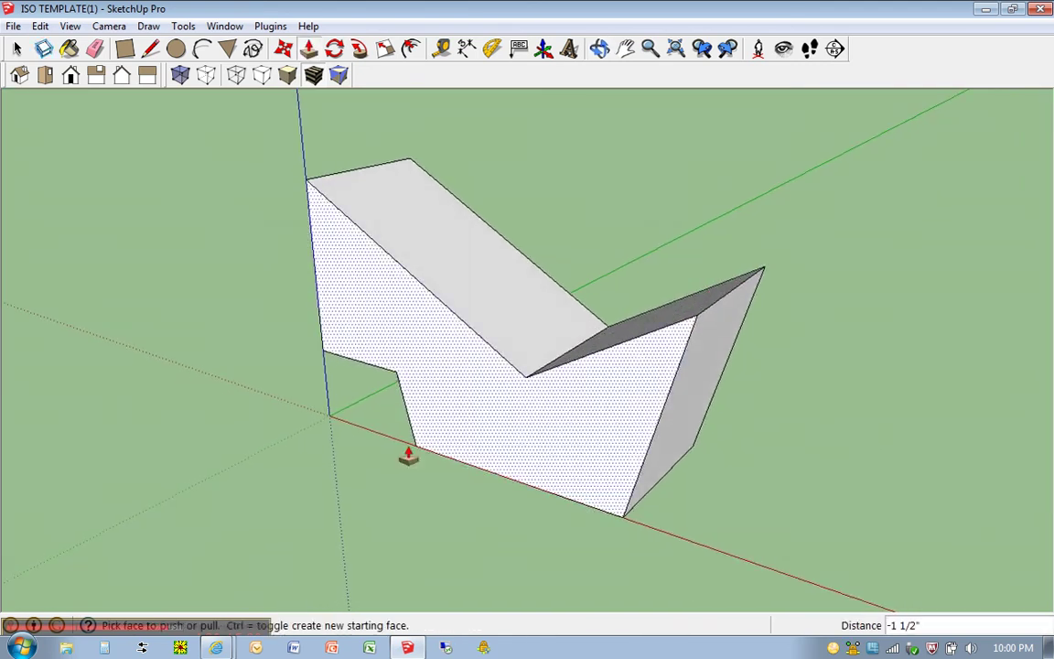
mouse_move(229, 632)
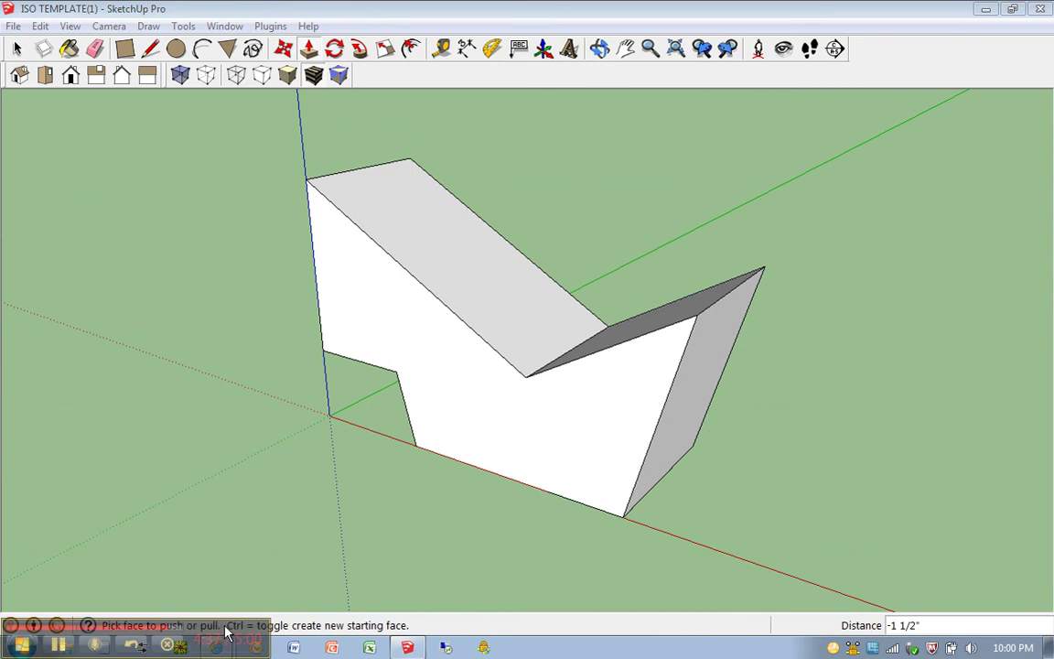